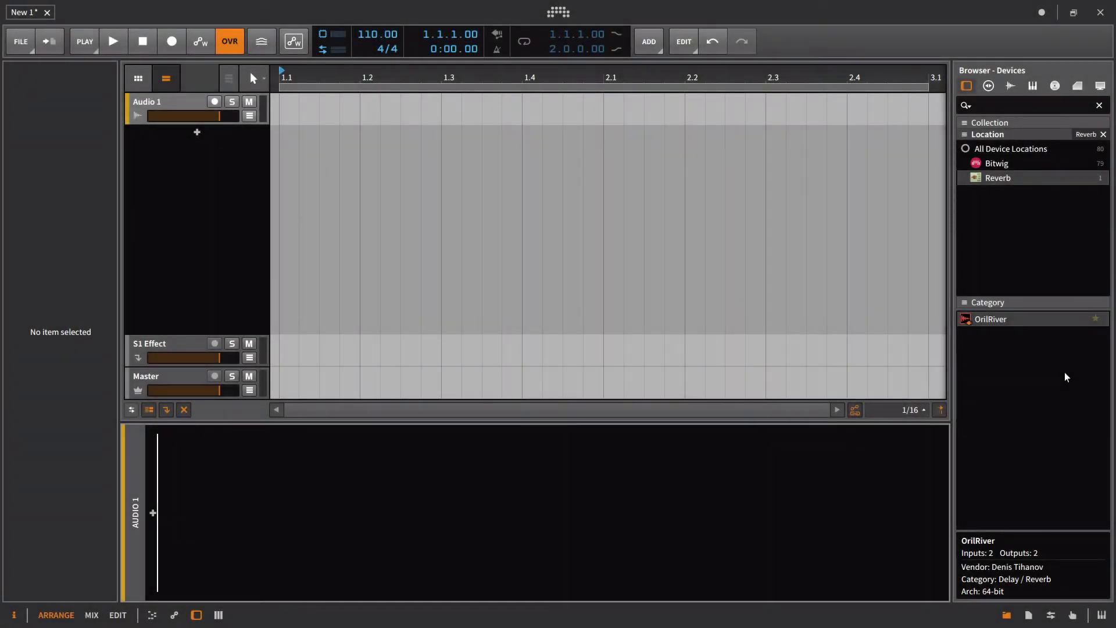
Step: Flip to Edit and back to Arrange, then load OrilRiver onto the Audio 1 track
{"action": "left_click", "coordinate": [117, 615]}
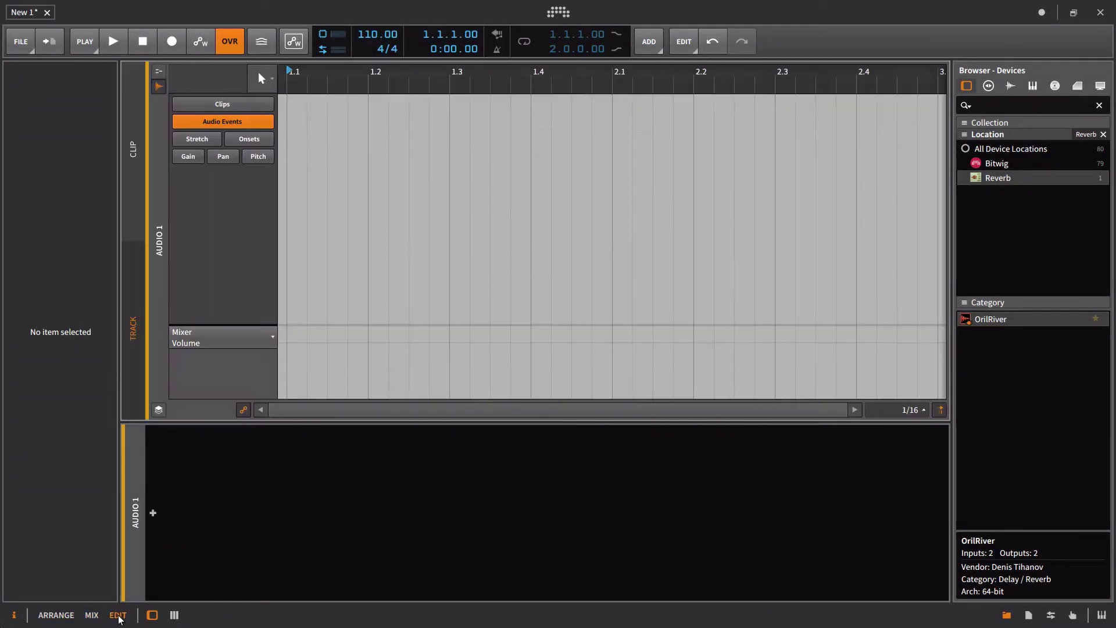
{"action": "left_click", "coordinate": [56, 615]}
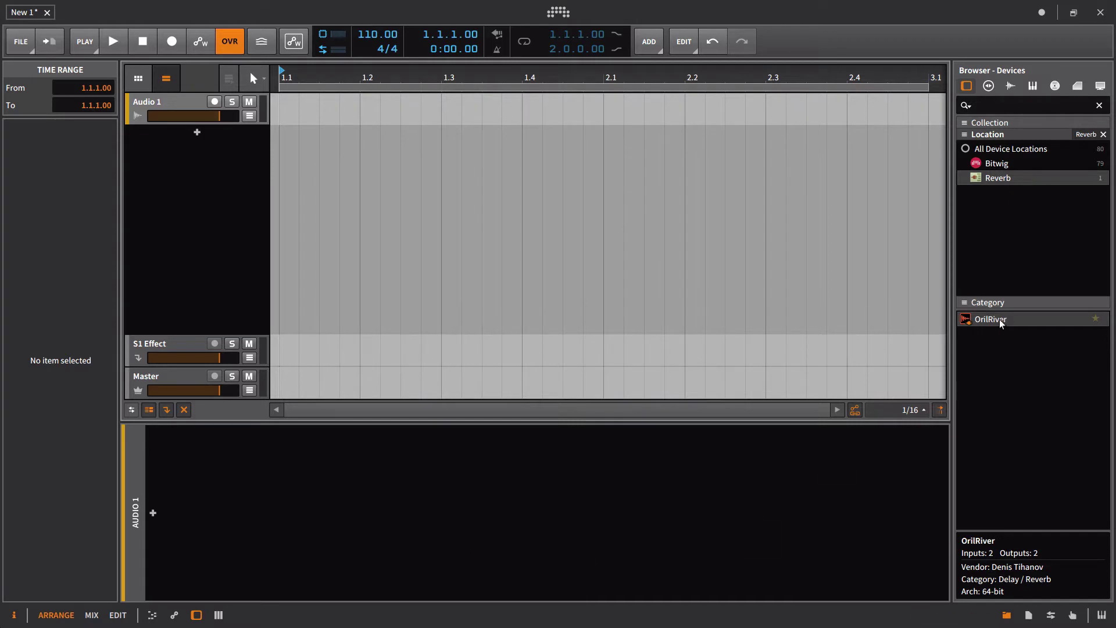
{"action": "left_click_drag", "start_coordinate": [995, 320], "coordinate": [472, 127]}
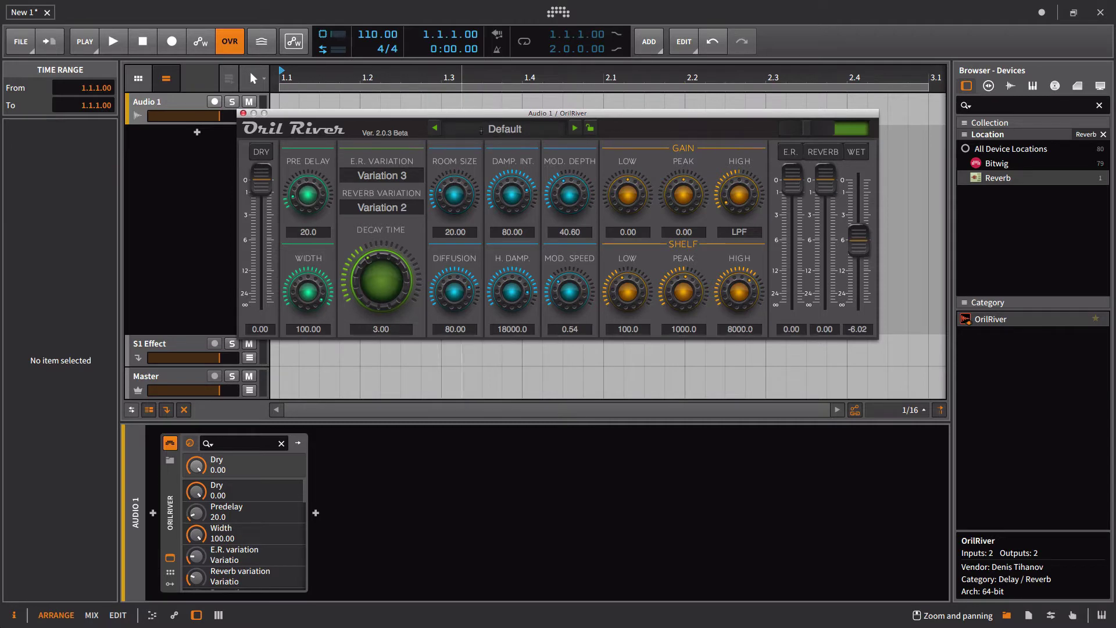
Step: Reopen the OrilRiver window and make High shelf (8000.0) the top parameter, replacing Dry
{"action": "left_click", "coordinate": [243, 115]}
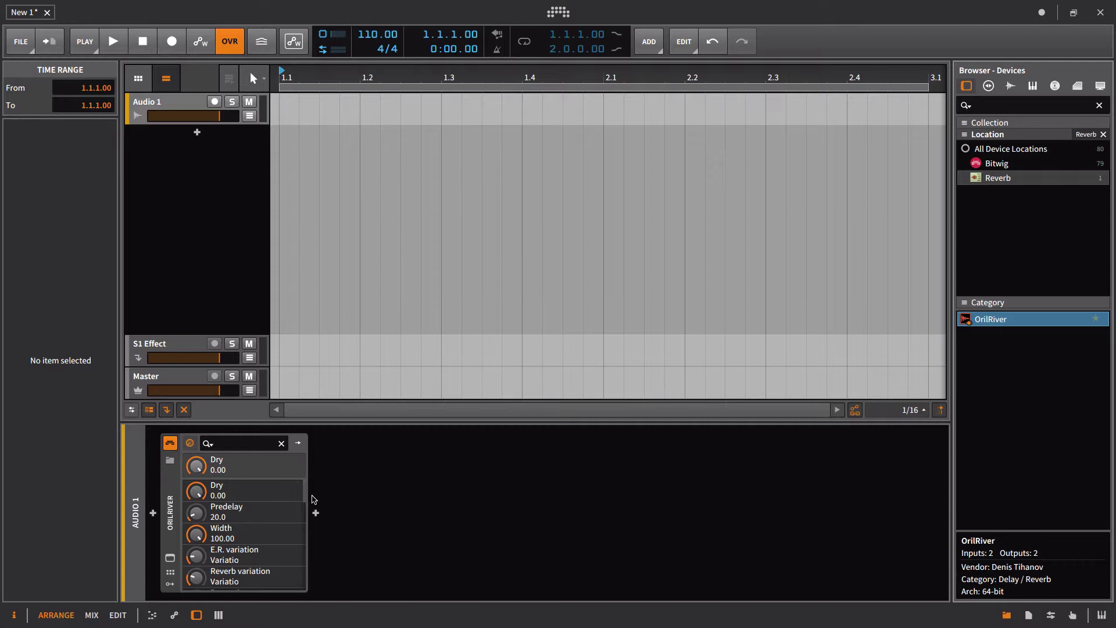
{"action": "scroll", "coordinate": [214, 508], "scroll_direction": "down", "scroll_amount": 3}
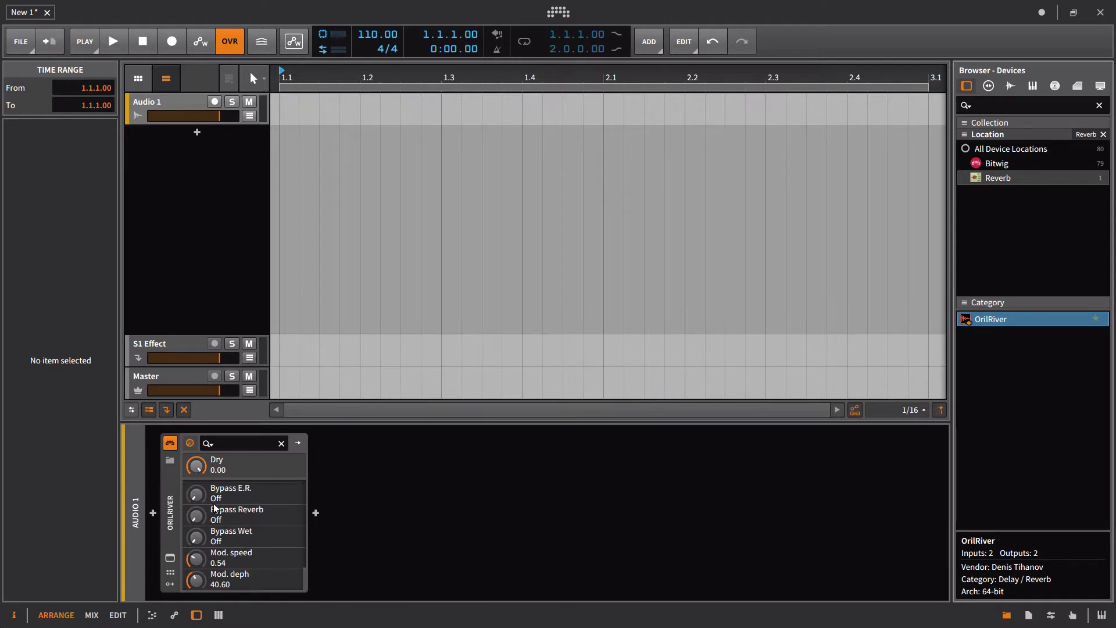
{"action": "scroll", "coordinate": [214, 511], "scroll_direction": "up", "scroll_amount": 3}
{"action": "scroll", "coordinate": [216, 519], "scroll_direction": "down", "scroll_amount": 3}
{"action": "scroll", "coordinate": [218, 530], "scroll_direction": "up", "scroll_amount": 3}
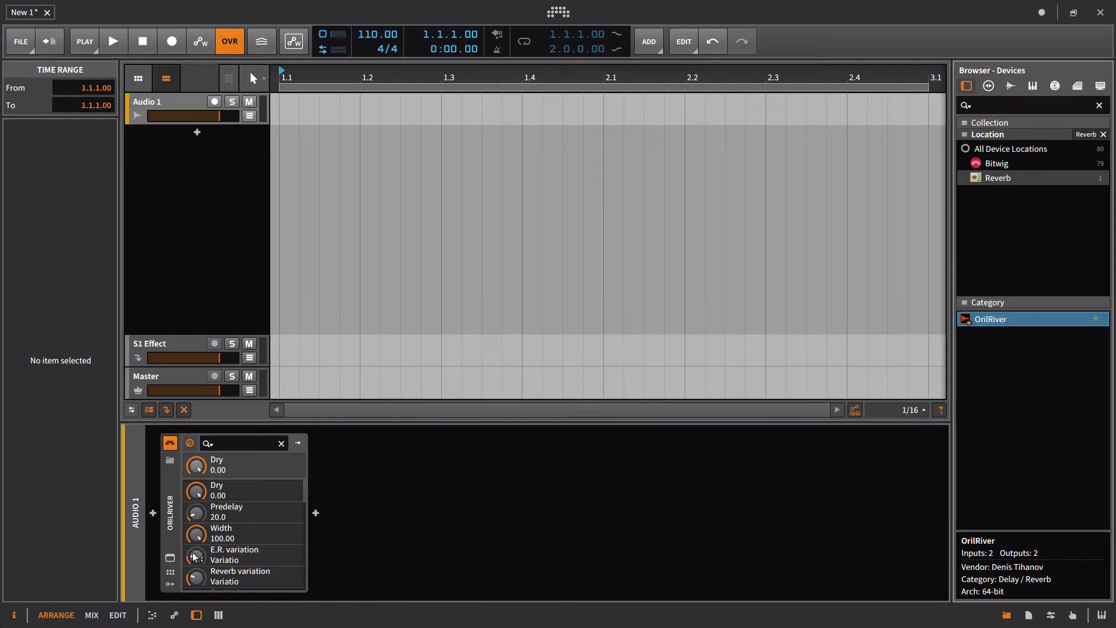
{"action": "left_click", "coordinate": [170, 558]}
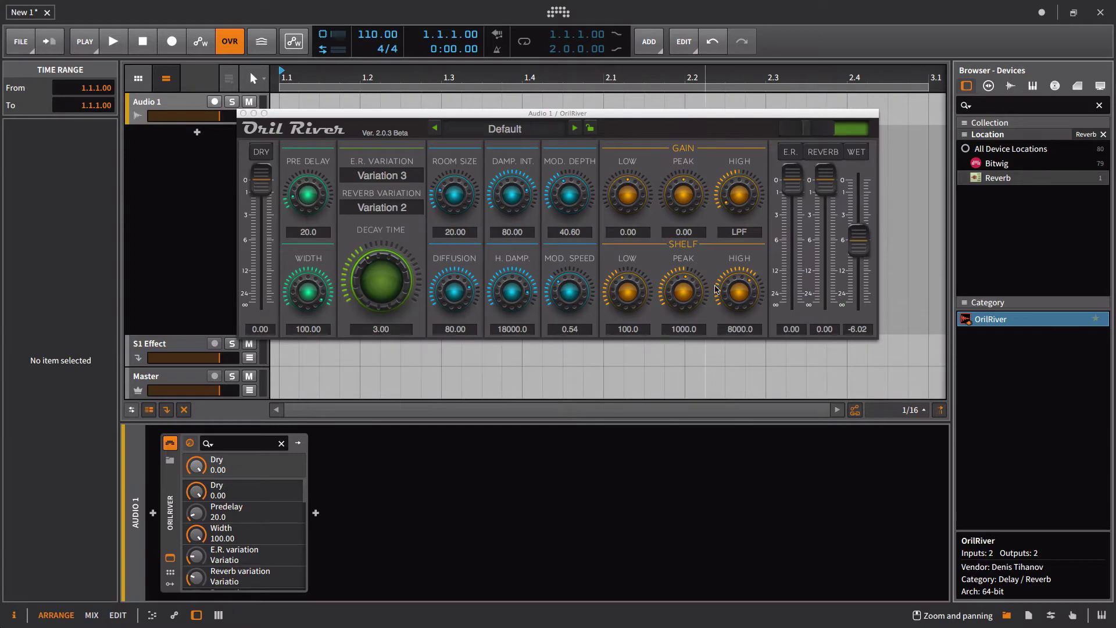
{"action": "left_click", "coordinate": [737, 293]}
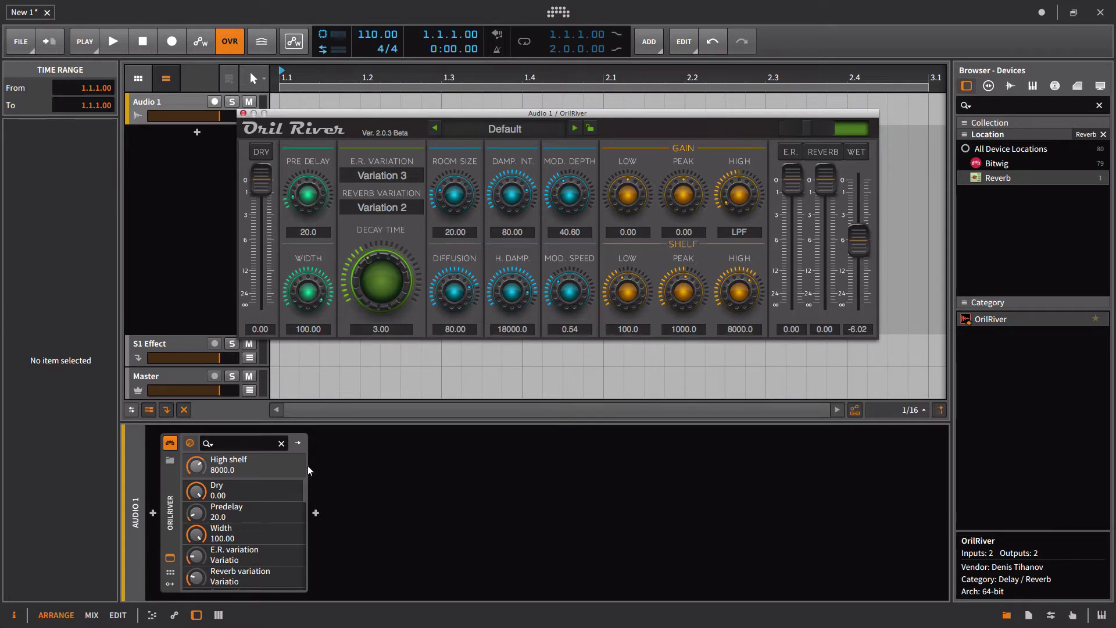
Step: Reveal OrilRiver's post-FX chain and insert a Chorus device (14.5 ms time, 16% depth)
{"action": "left_click", "coordinate": [301, 445]}
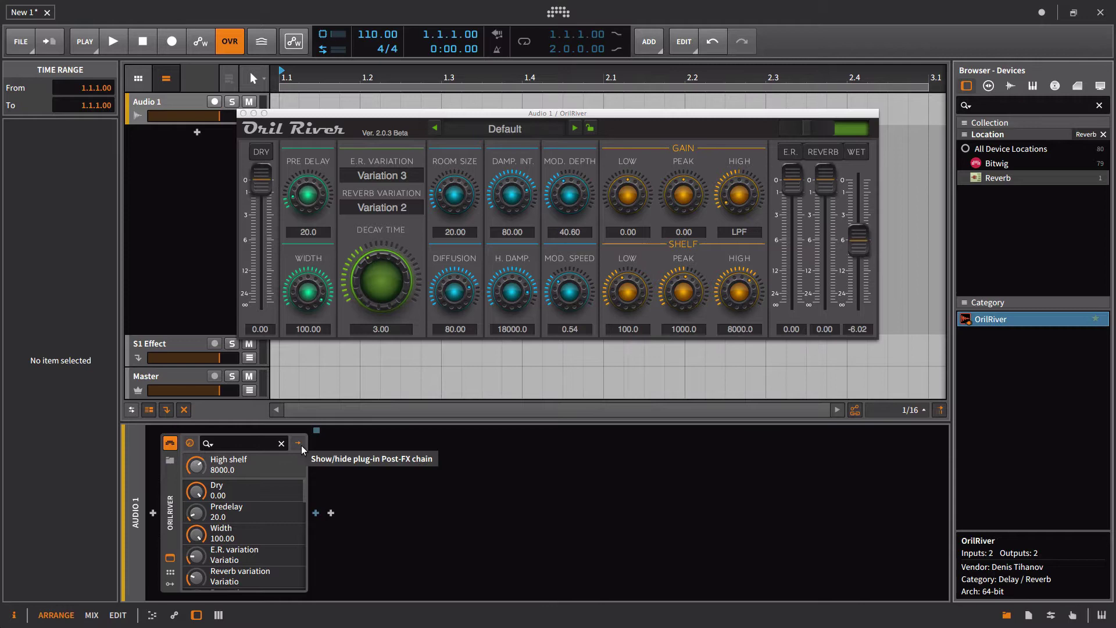
{"action": "left_click", "coordinate": [301, 446]}
{"action": "left_click", "coordinate": [301, 444]}
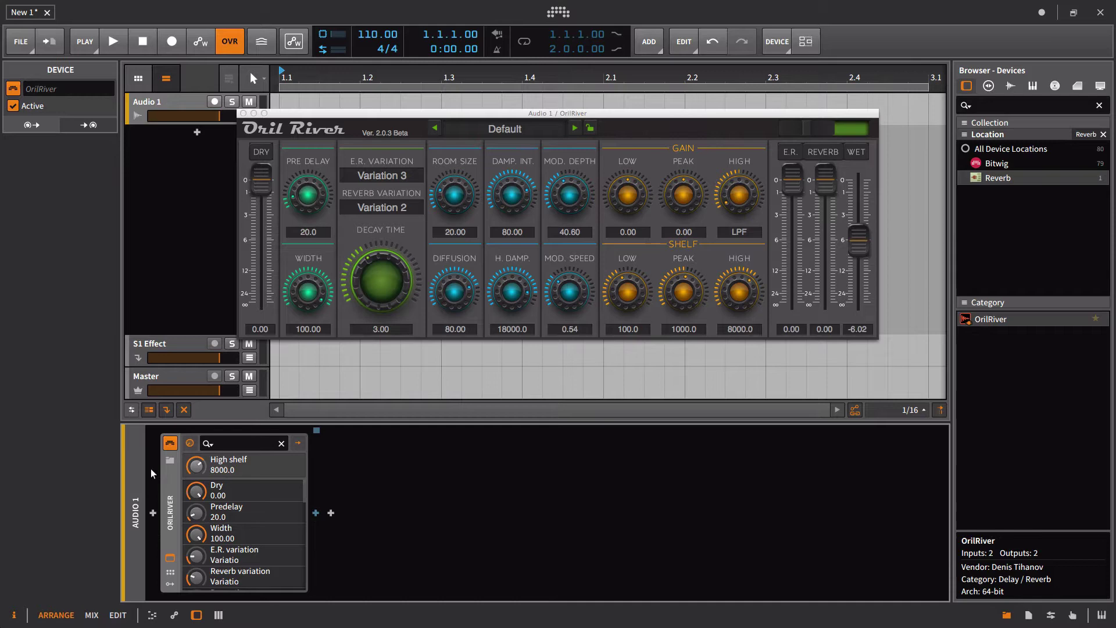
{"action": "left_click", "coordinate": [317, 515]}
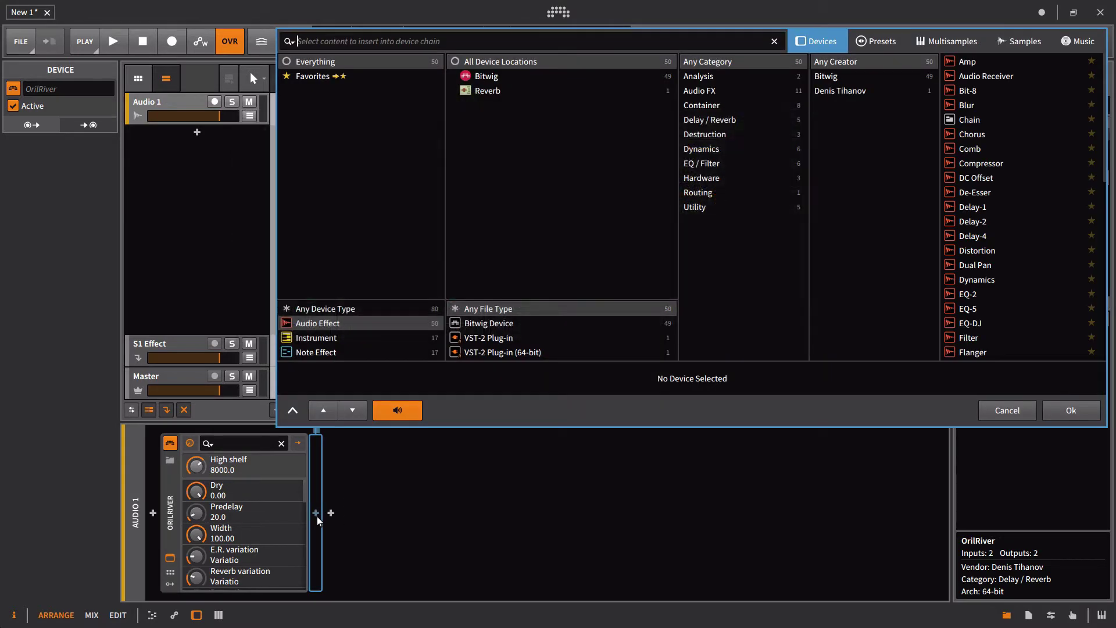
{"action": "type", "text": "chor"}
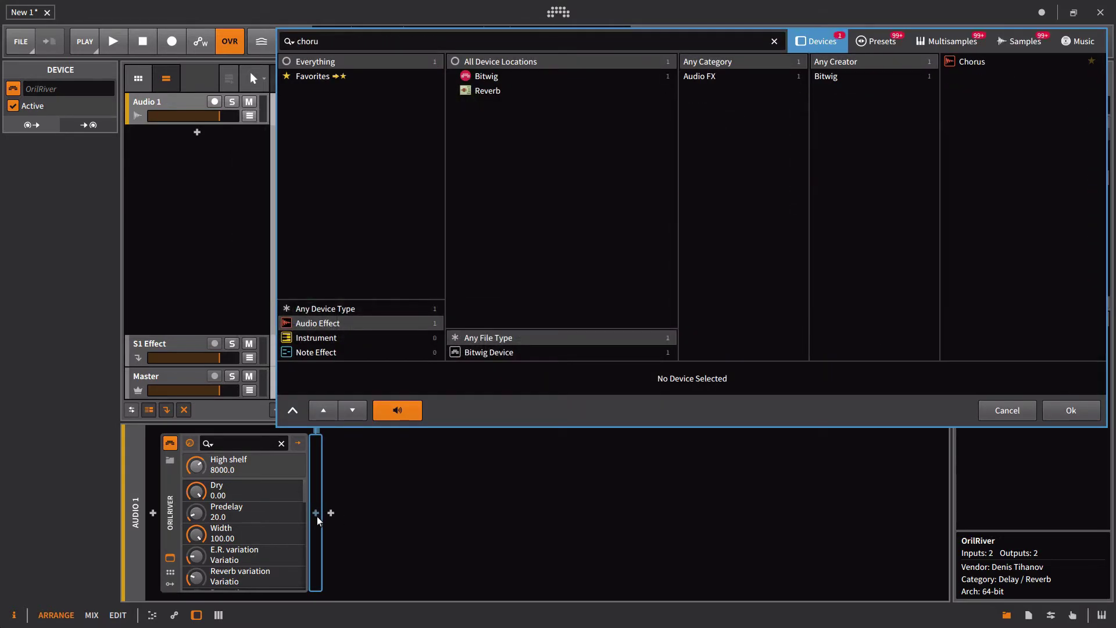
{"action": "type", "text": "u"}
{"action": "left_click", "coordinate": [1021, 62]}
{"action": "left_click", "coordinate": [1071, 410]}
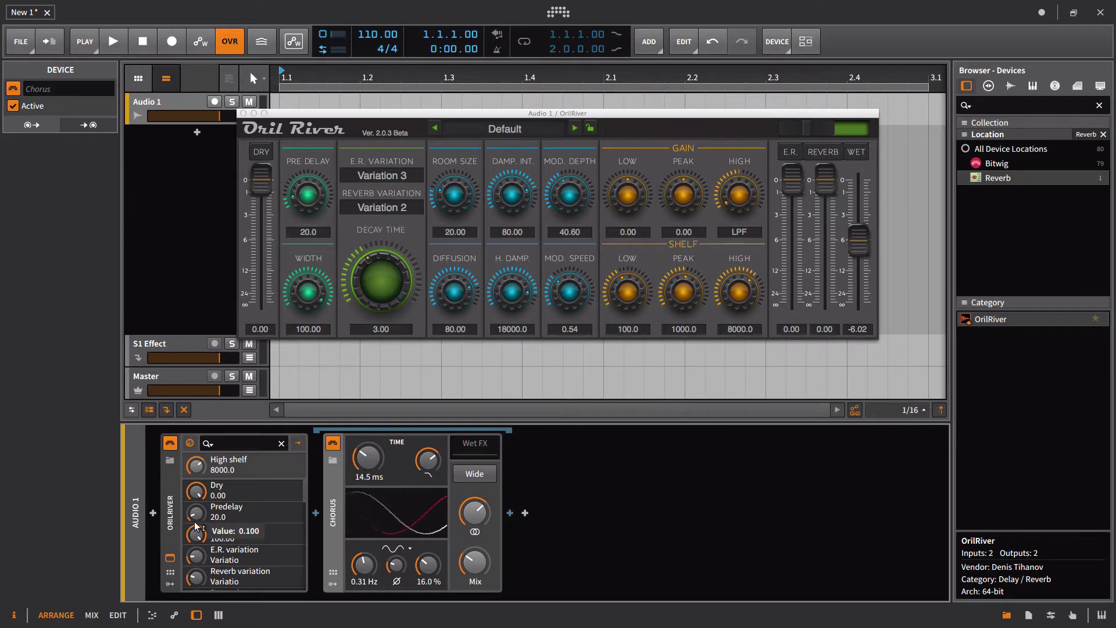
Step: Add a Macro modulator to OrilRiver from an 'ma' search and arm its mapping to High shelf
{"action": "left_click", "coordinate": [170, 583]}
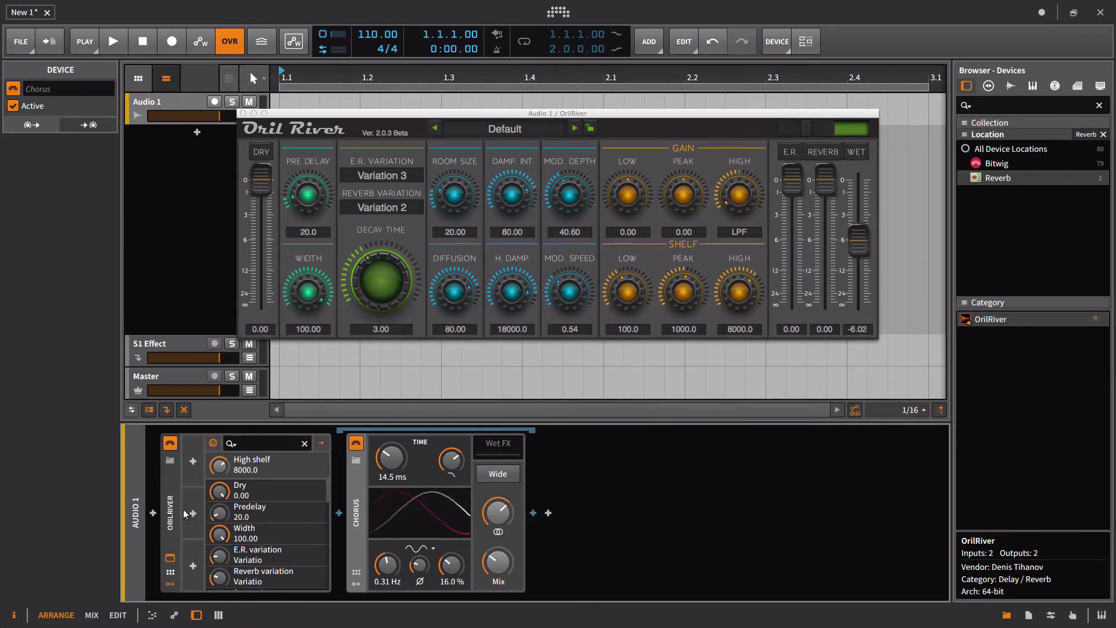
{"action": "left_click", "coordinate": [191, 468]}
{"action": "type", "text": "ac"}
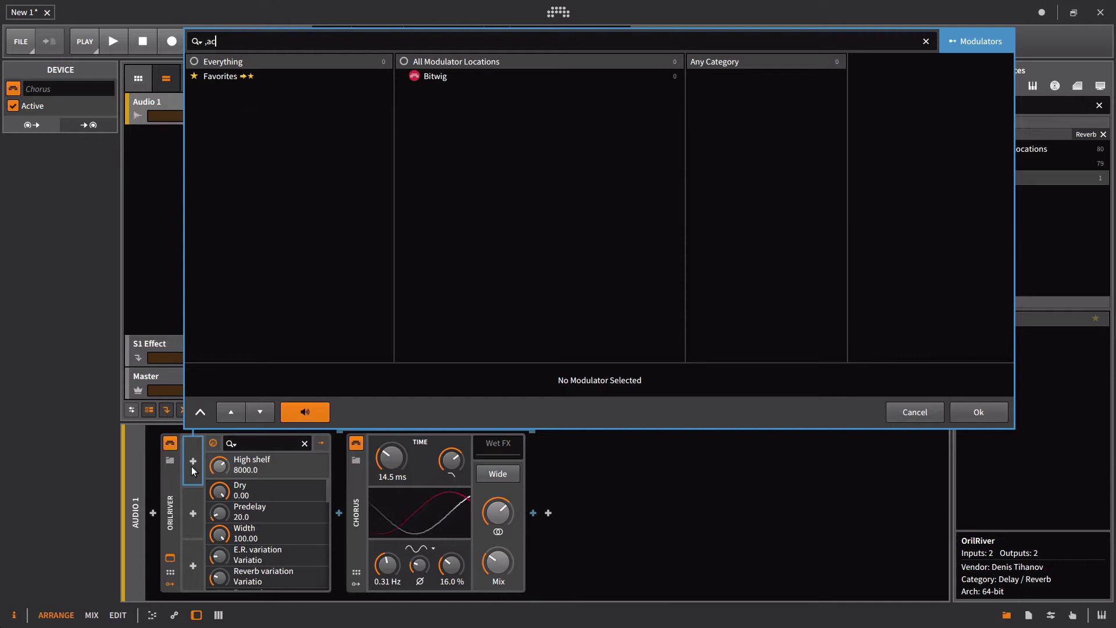
{"action": "key", "text": "BackSpace"}
{"action": "key", "text": "BackSpace"}
{"action": "type", "text": "ma"}
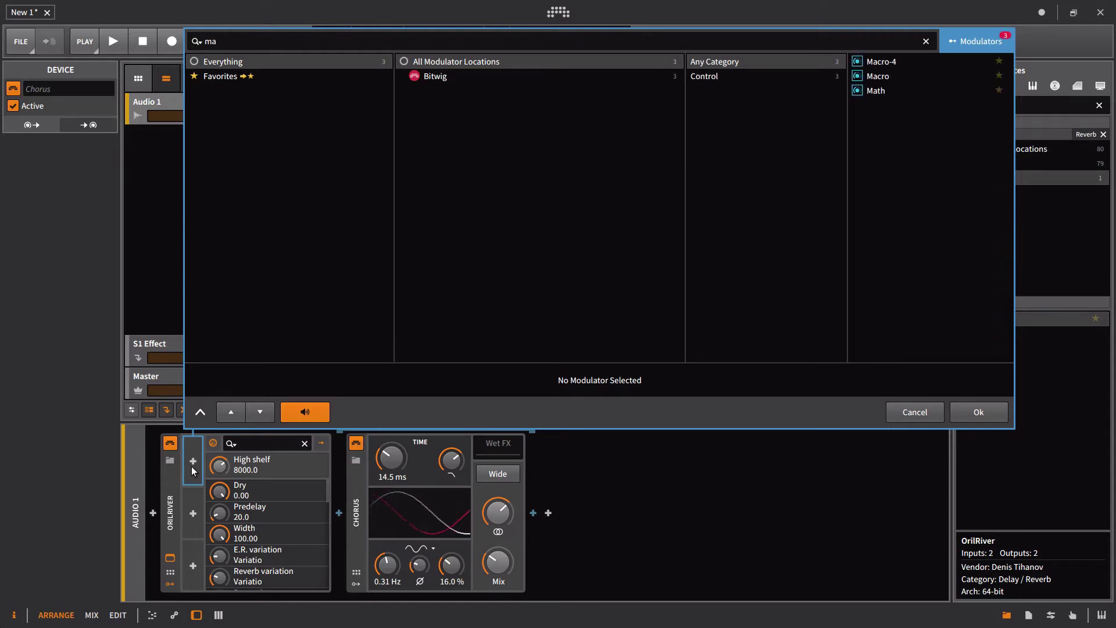
{"action": "left_click", "coordinate": [878, 76]}
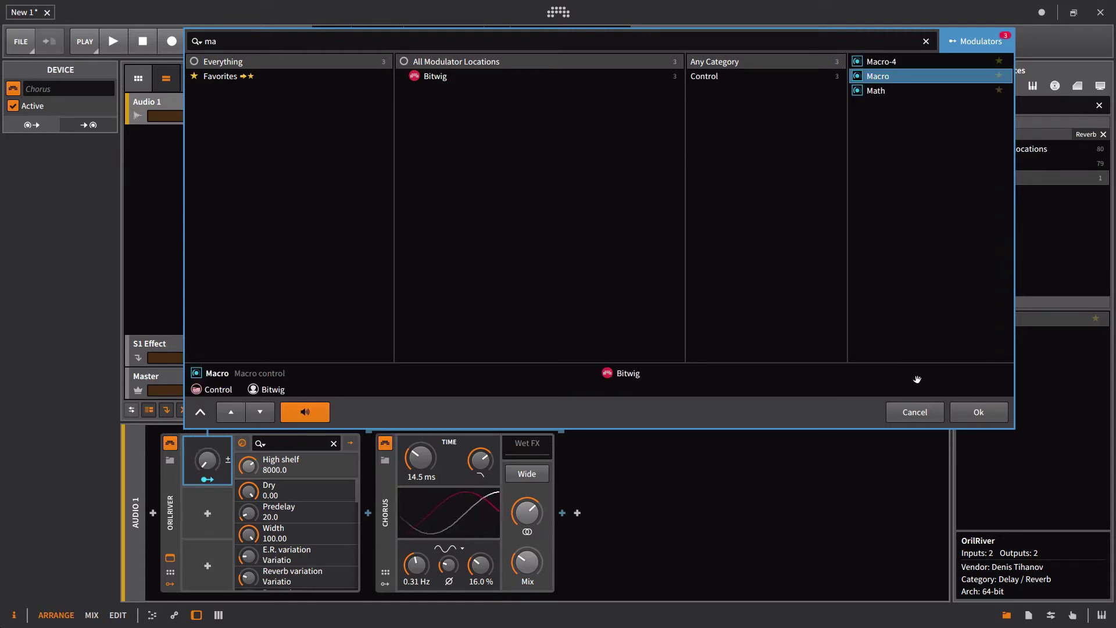
{"action": "left_click", "coordinate": [963, 413]}
{"action": "left_click", "coordinate": [207, 478]}
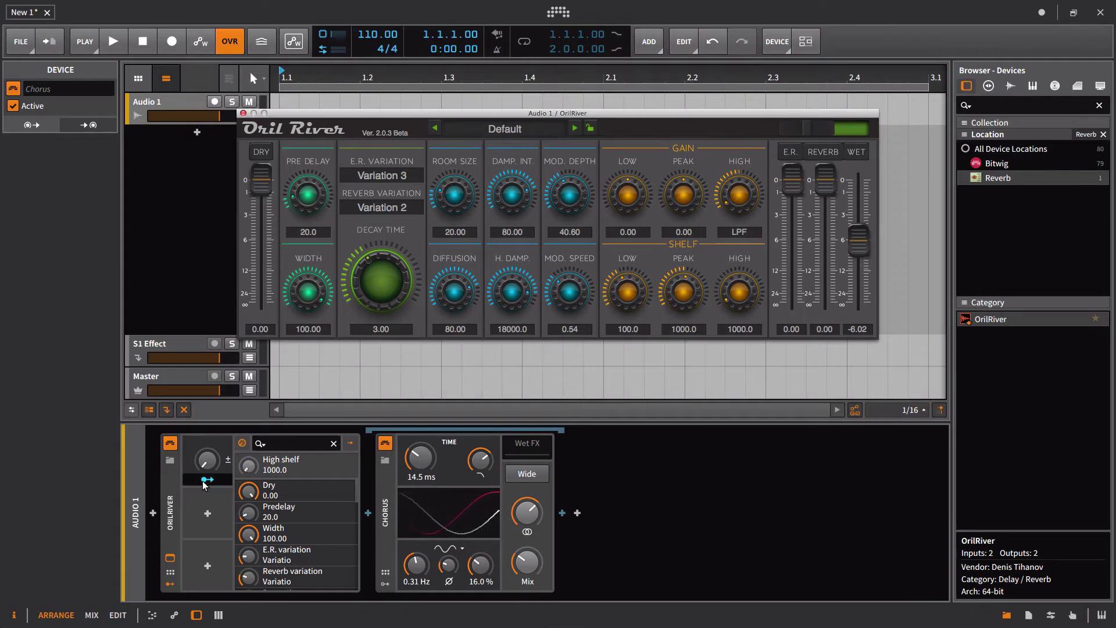
Step: Map the macro to High shelf and Chorus Mix, then sweep it up and down
{"action": "left_click_drag", "start_coordinate": [249, 467], "coordinate": [249, 454]}
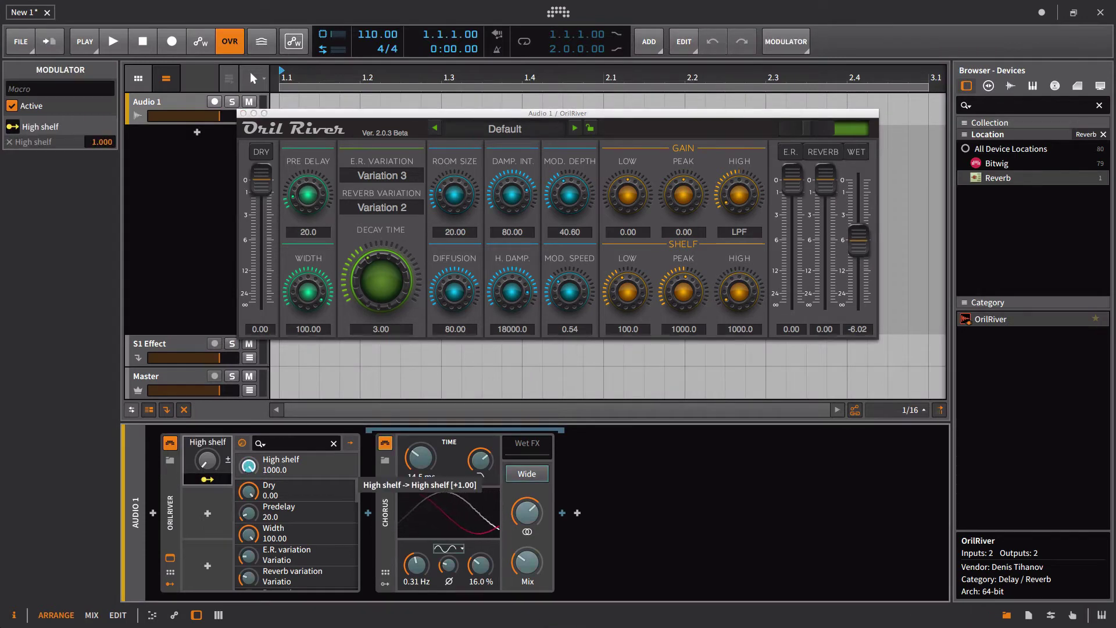
{"action": "mouse_move", "coordinate": [527, 563]}
{"action": "left_mouse_down"}
{"action": "mouse_move", "coordinate": [528, 546]}
{"action": "mouse_move", "coordinate": [526, 563]}
{"action": "left_mouse_up"}
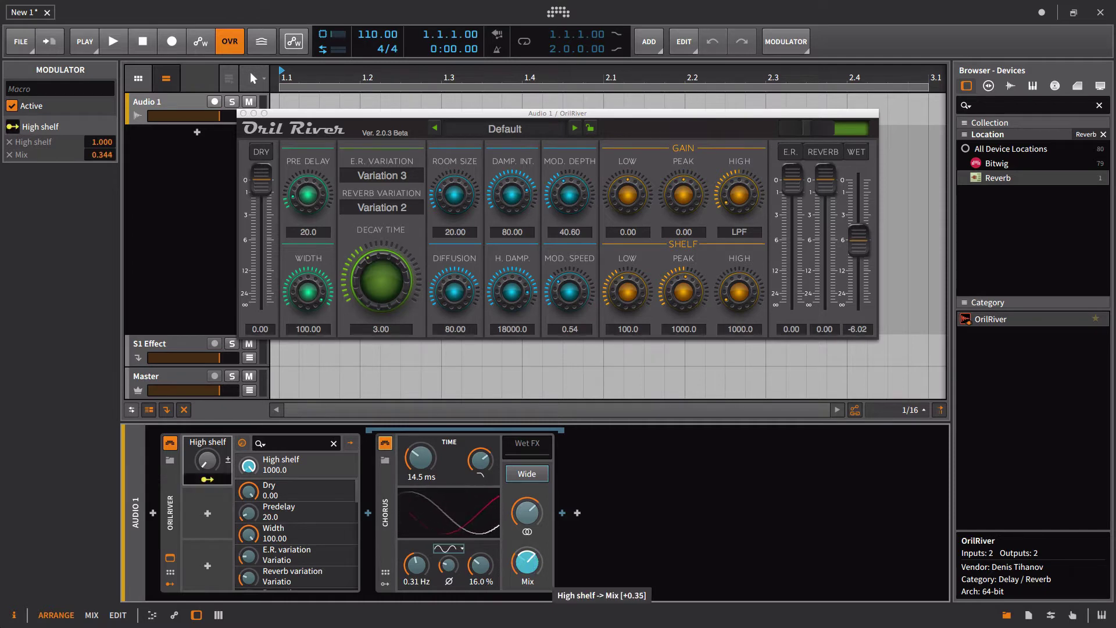
{"action": "left_click_drag", "start_coordinate": [215, 472], "coordinate": [214, 419]}
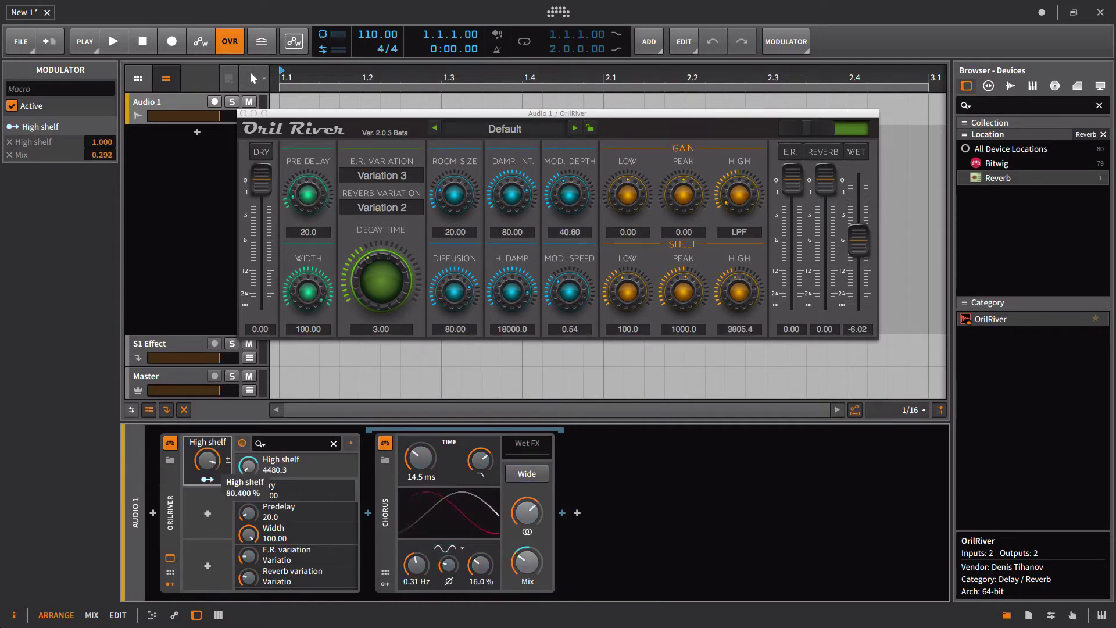
{"action": "left_click_drag", "start_coordinate": [207, 463], "coordinate": [206, 523]}
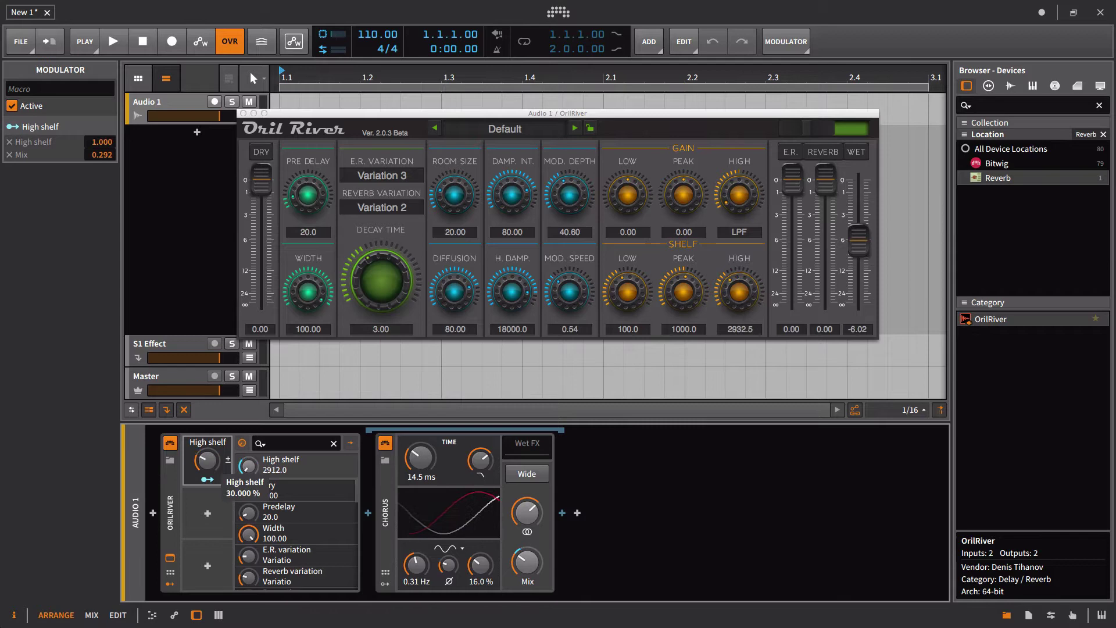
{"action": "left_click_drag", "start_coordinate": [207, 463], "coordinate": [206, 427]}
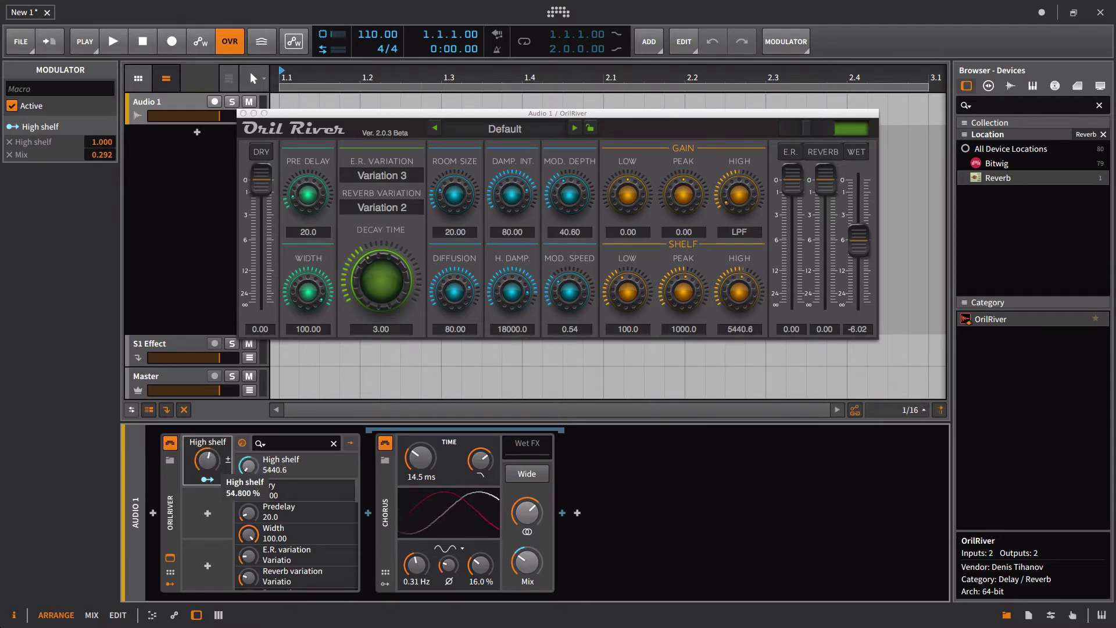
{"action": "left_click_drag", "start_coordinate": [207, 428], "coordinate": [207, 414]}
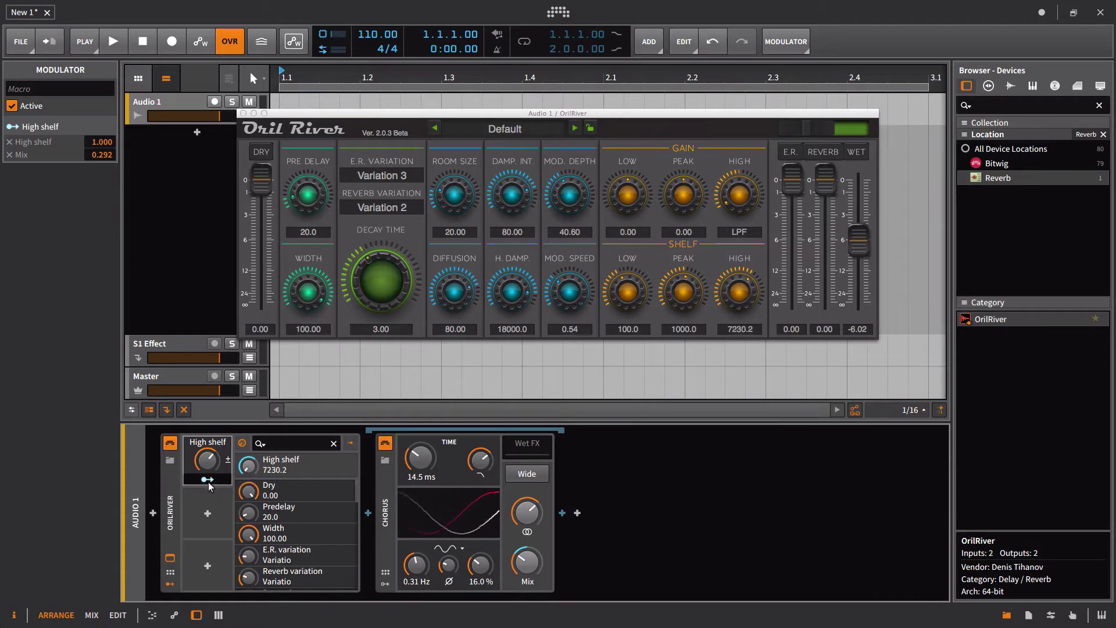
Step: Map the macro to Chorus Rate as well, then sweep it to maximum and back to zero
{"action": "left_click_drag", "start_coordinate": [416, 565], "coordinate": [385, 546]}
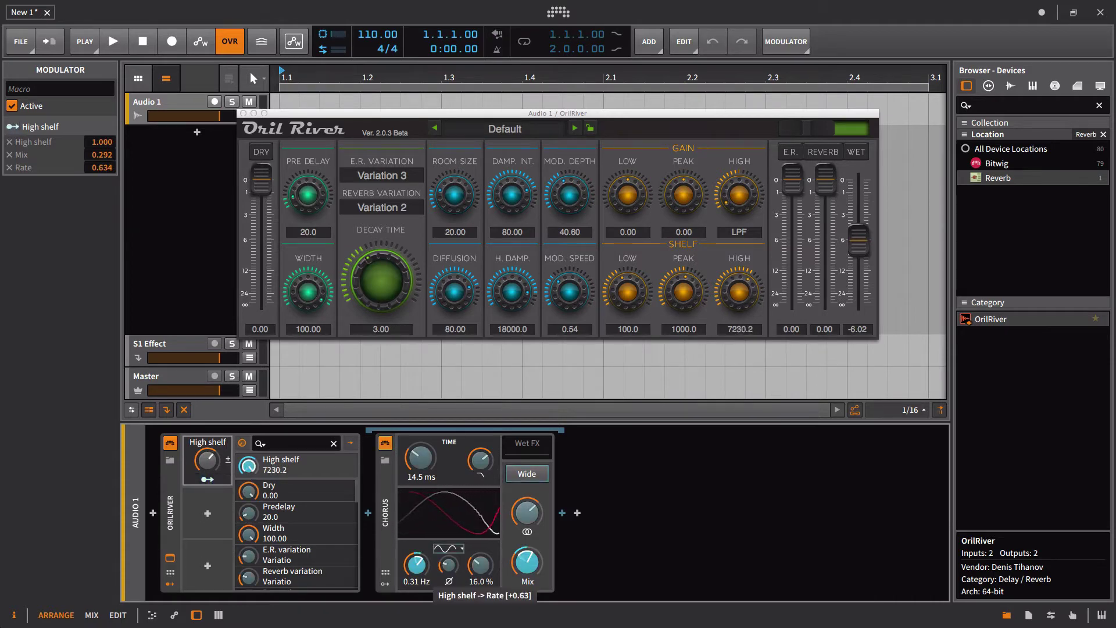
{"action": "mouse_move", "coordinate": [207, 461]}
{"action": "left_mouse_down"}
{"action": "mouse_move", "coordinate": [206, 427]}
{"action": "mouse_move", "coordinate": [207, 494]}
{"action": "mouse_move", "coordinate": [206, 428]}
{"action": "left_mouse_up"}
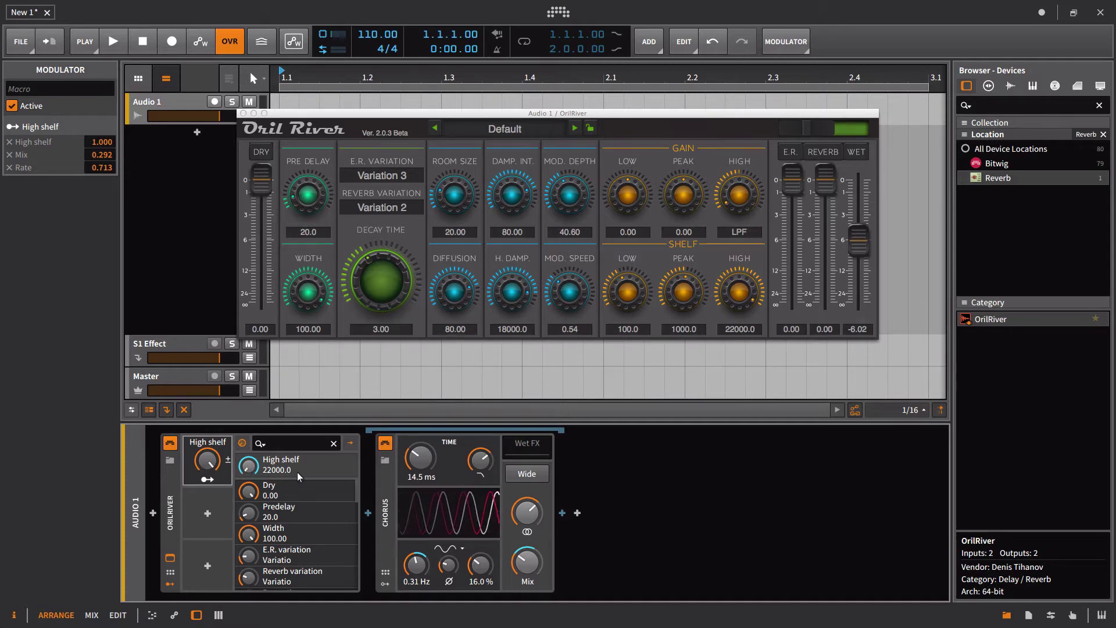
{"action": "left_click_drag", "start_coordinate": [206, 460], "coordinate": [212, 497]}
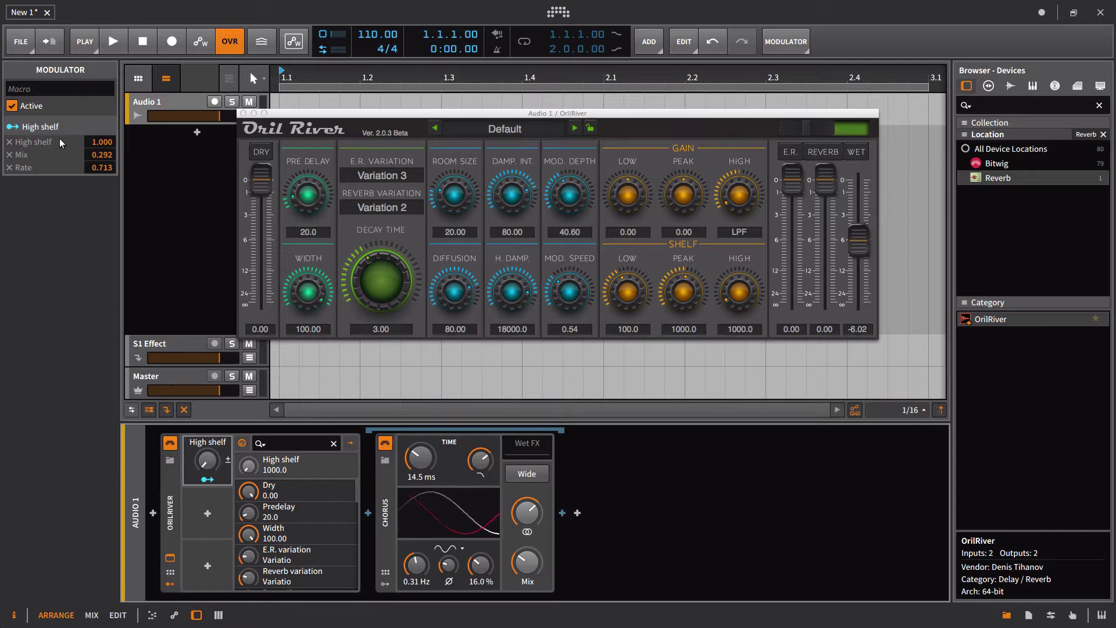
Step: Rename the modulator to 'Macro' and raise its Chorus Mix modulation amount to 0.380
{"action": "double_click", "coordinate": [201, 442]}
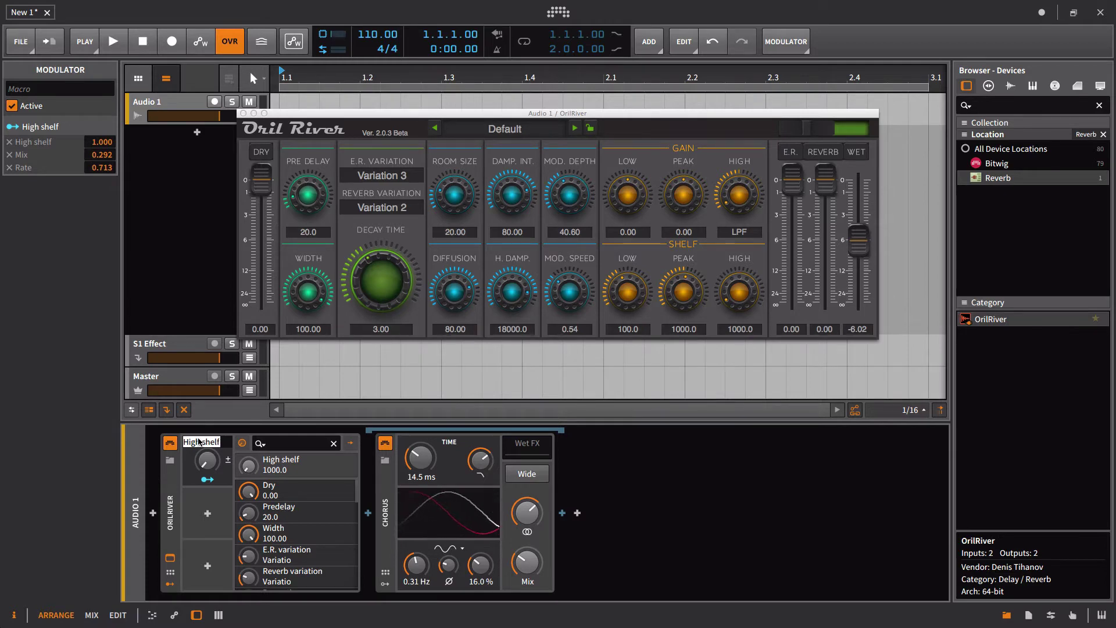
{"action": "key", "text": "BackSpace"}
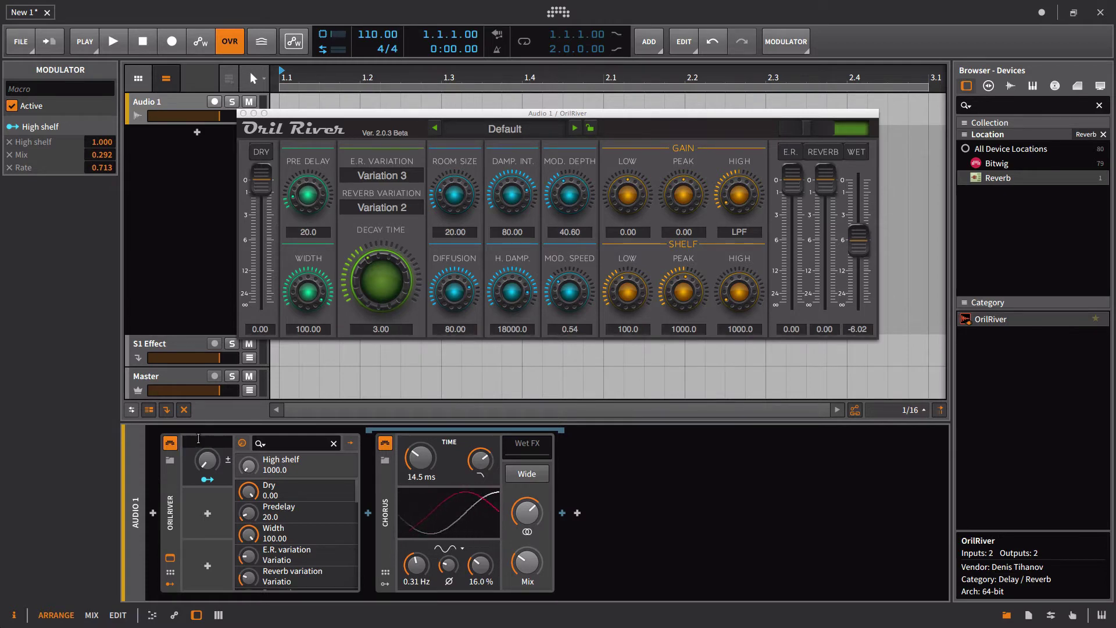
{"action": "type", "text": "Macro"}
{"action": "key", "text": "Return"}
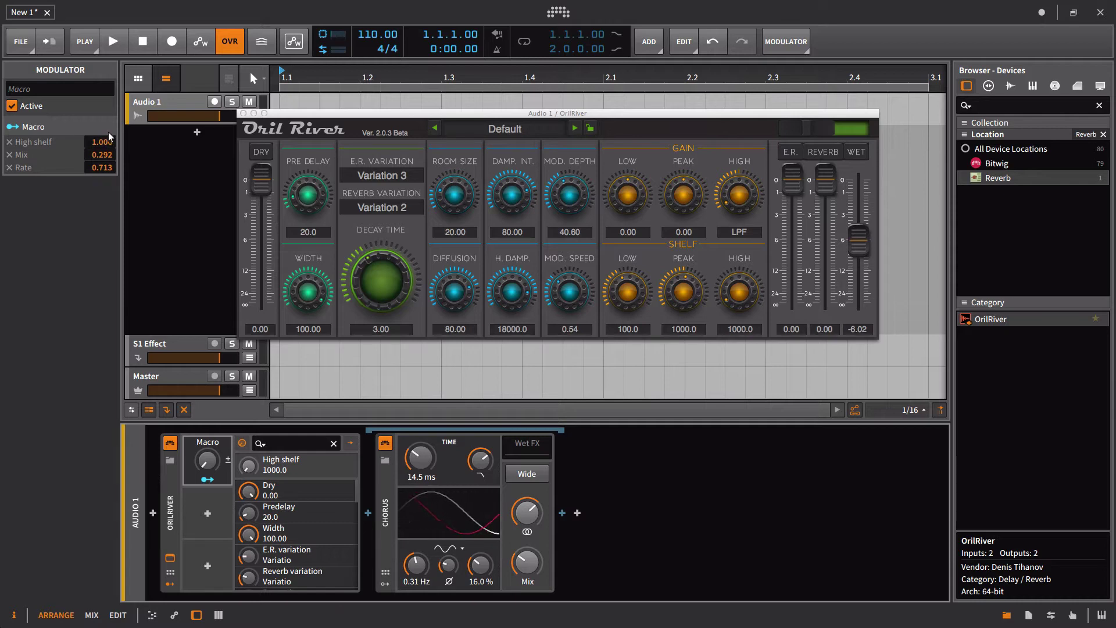
{"action": "left_click", "coordinate": [214, 482]}
{"action": "left_click_drag", "start_coordinate": [106, 156], "coordinate": [107, 152]}
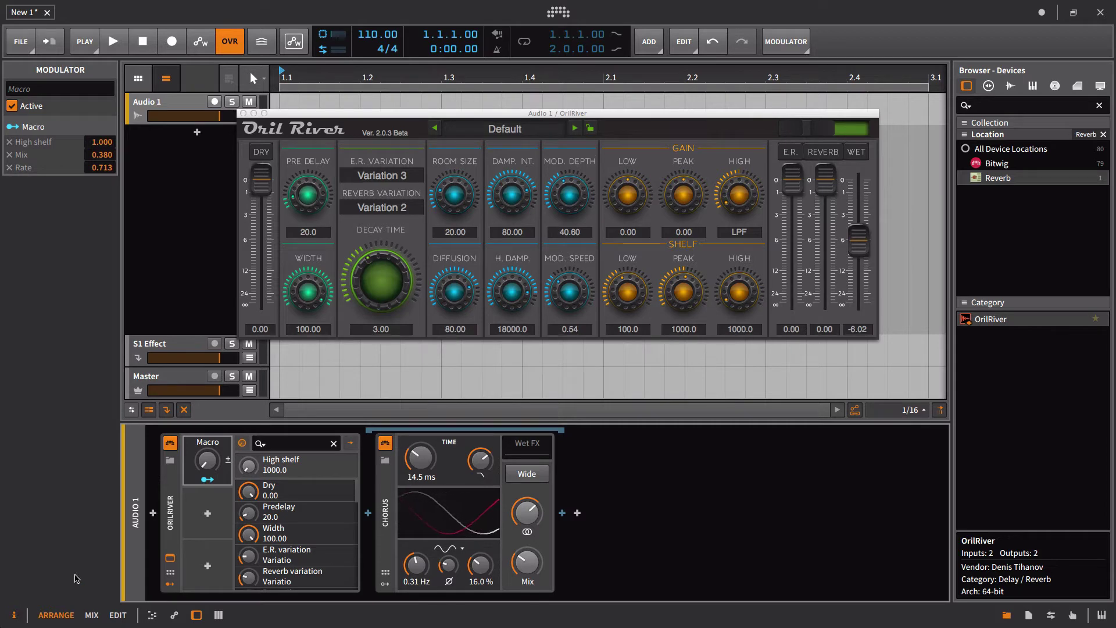
Step: Check the Macro's targets in the Device inspector and raise the Macro until High shelf reads 22000.0
{"action": "left_click", "coordinate": [174, 500]}
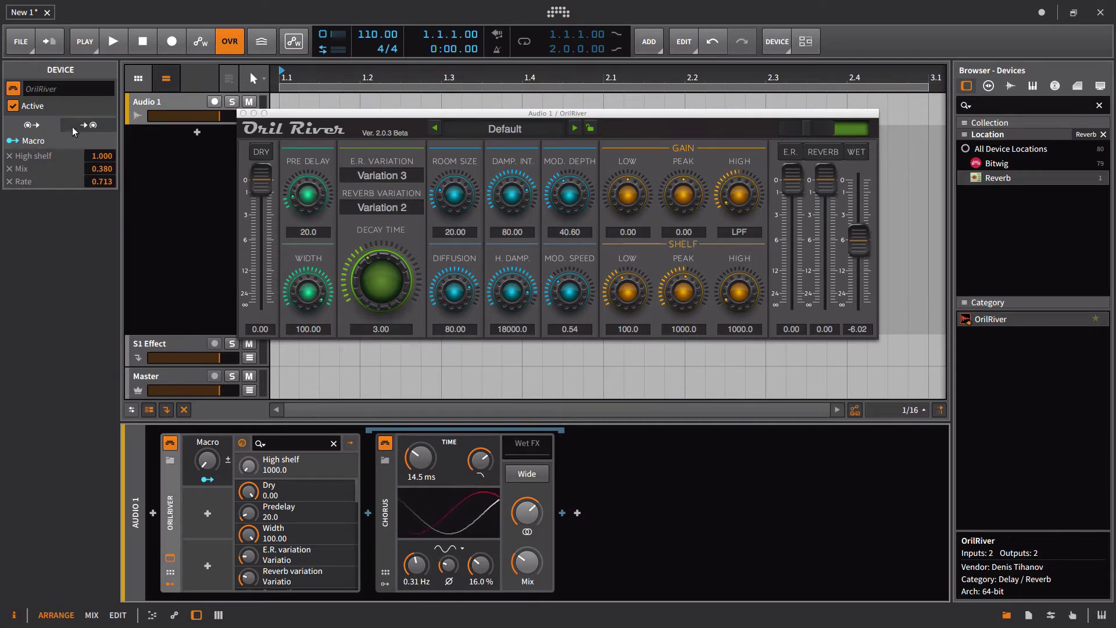
{"action": "left_click", "coordinate": [93, 126]}
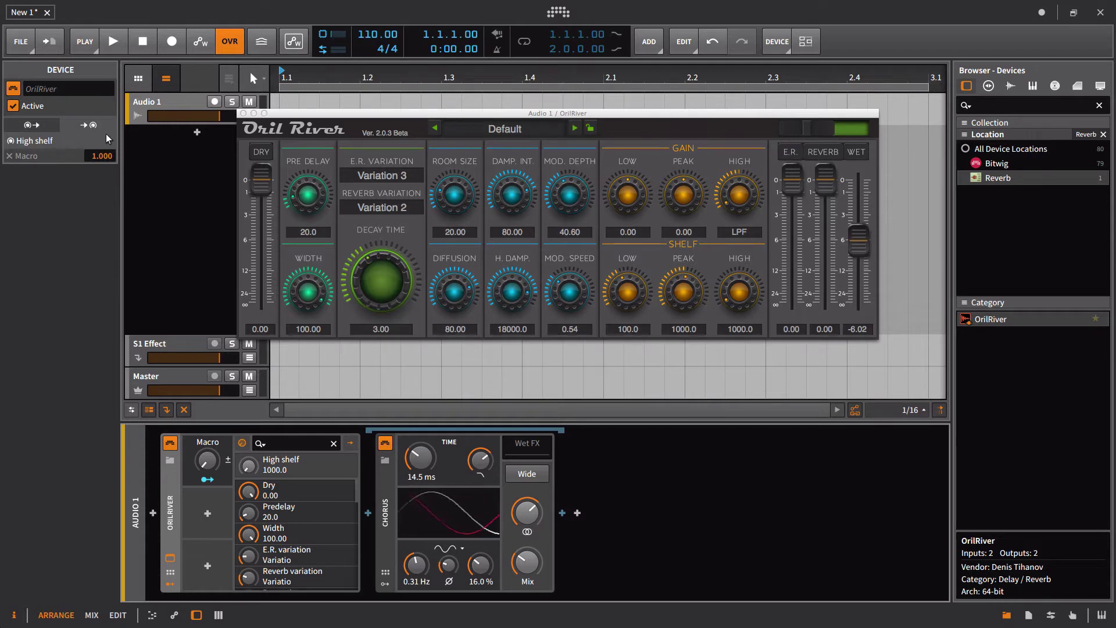
{"action": "left_click", "coordinate": [94, 126]}
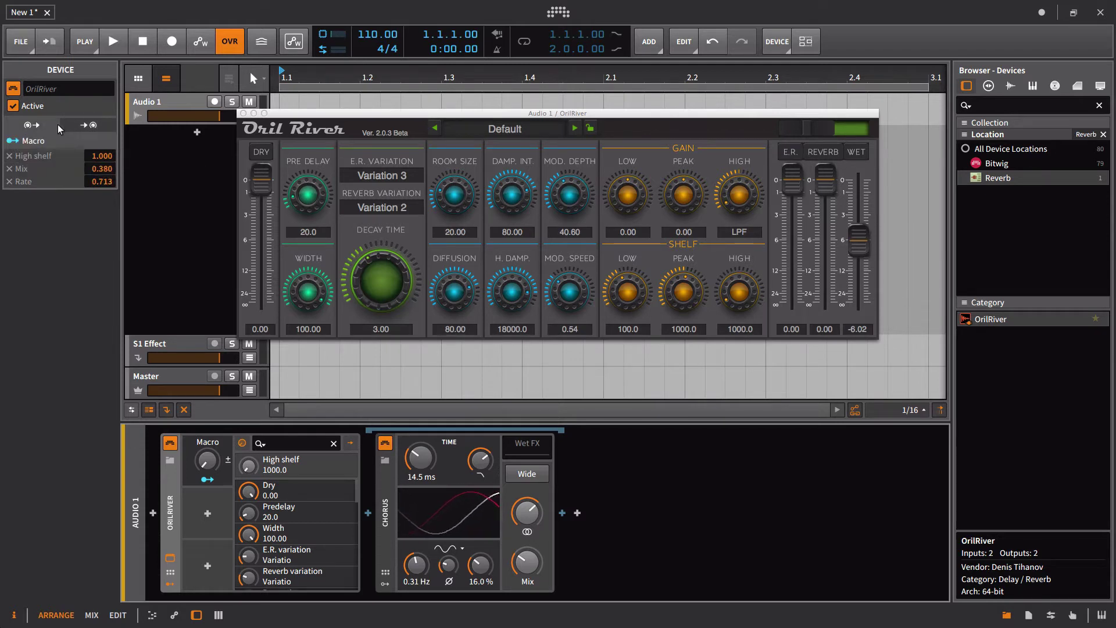
{"action": "left_click", "coordinate": [96, 125]}
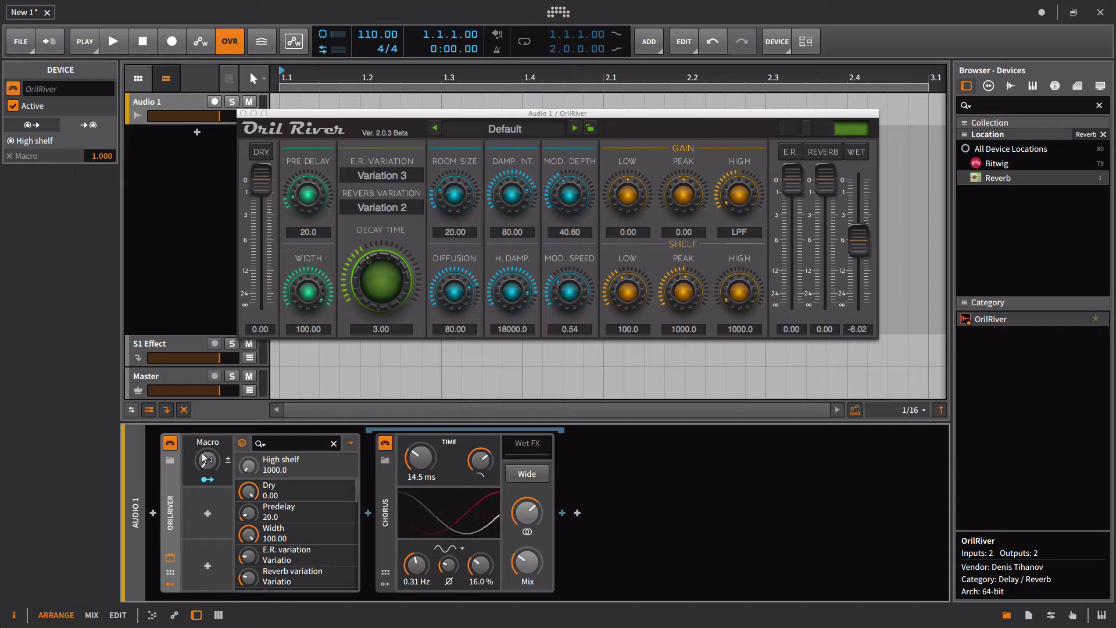
{"action": "mouse_move", "coordinate": [202, 458]}
{"action": "left_mouse_down"}
{"action": "mouse_move", "coordinate": [203, 388]}
{"action": "mouse_move", "coordinate": [202, 458]}
{"action": "left_mouse_up"}
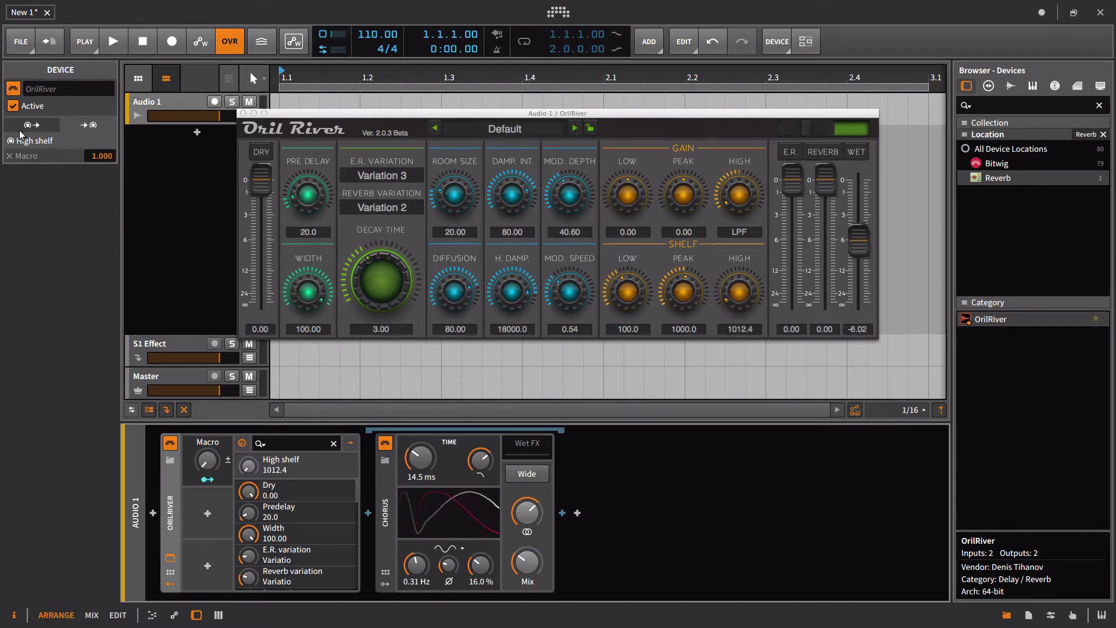
{"action": "left_click", "coordinate": [35, 156]}
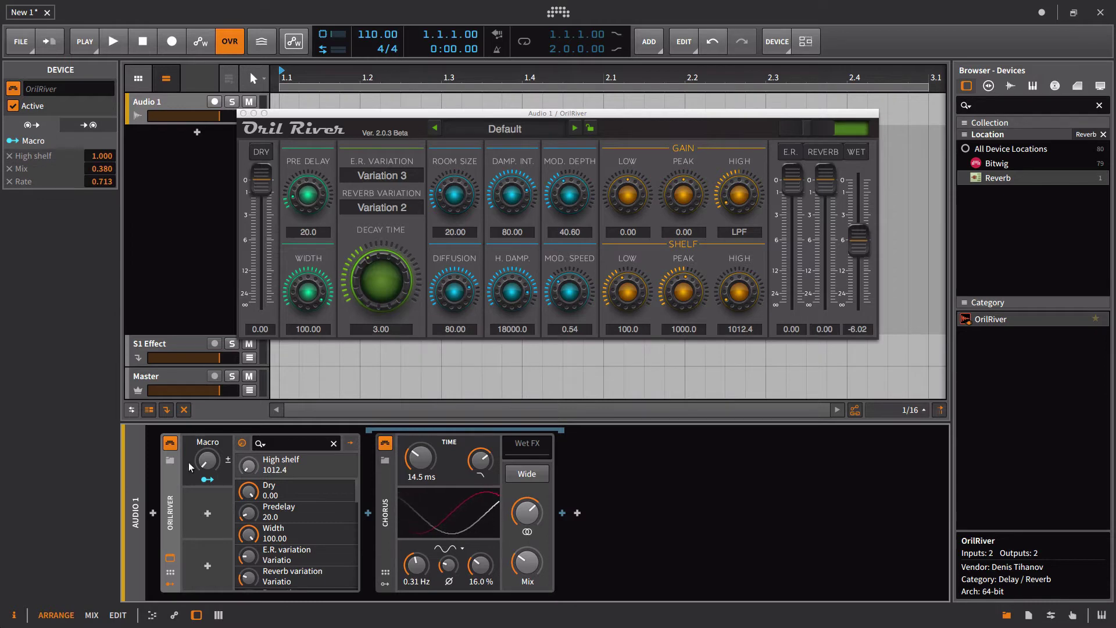
{"action": "left_click_drag", "start_coordinate": [207, 461], "coordinate": [207, 462]}
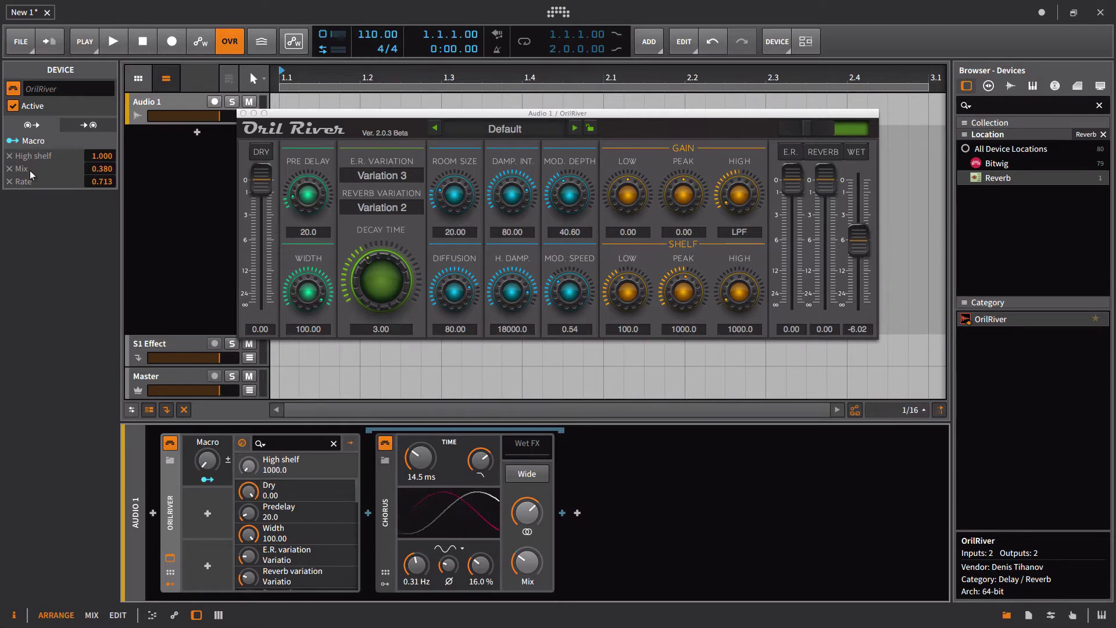
{"action": "left_click", "coordinate": [110, 123]}
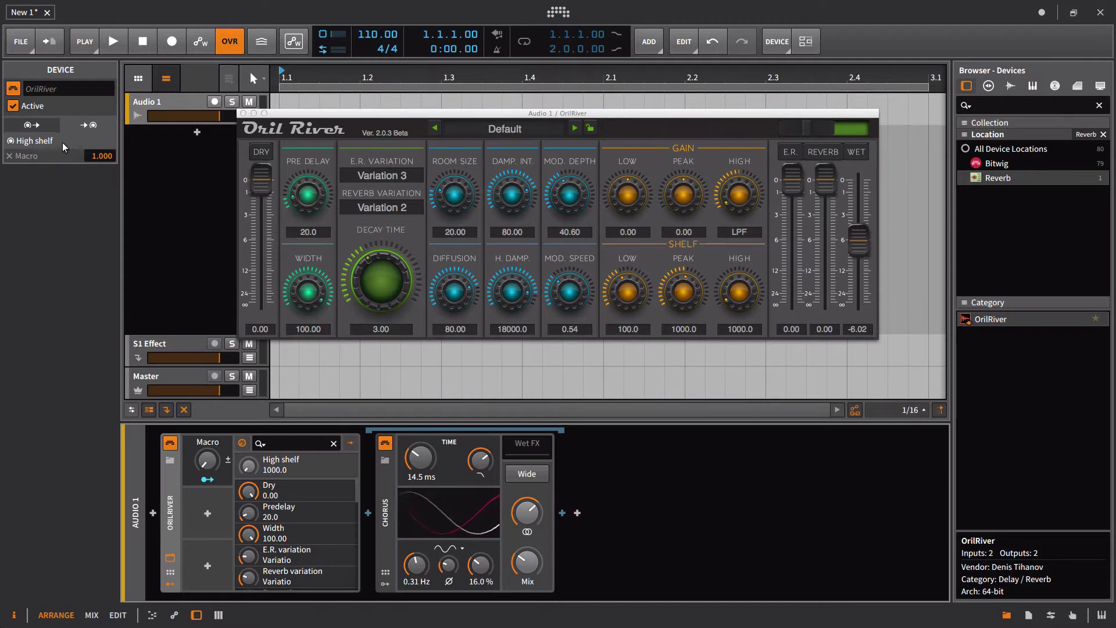
{"action": "left_click", "coordinate": [43, 130]}
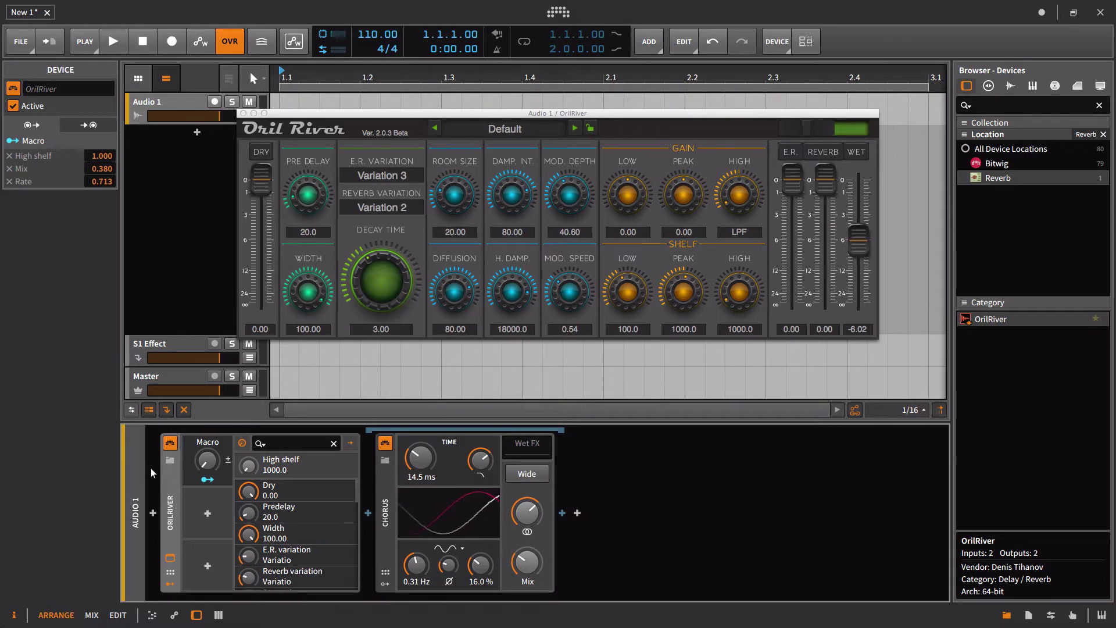
{"action": "left_click_drag", "start_coordinate": [202, 468], "coordinate": [206, 469]}
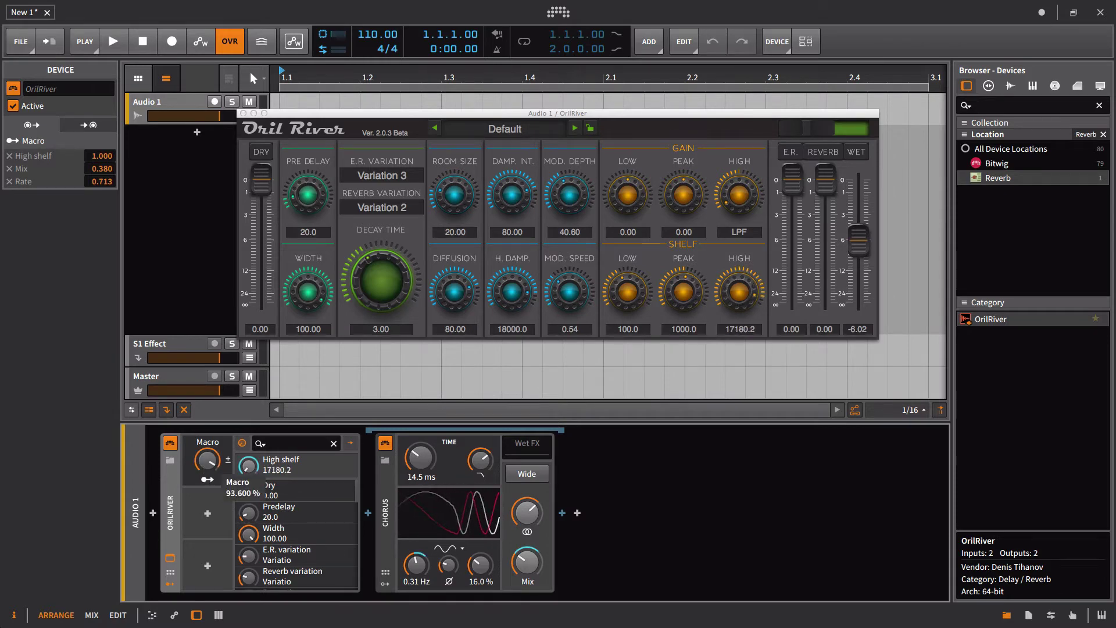
{"action": "left_click_drag", "start_coordinate": [207, 463], "coordinate": [212, 481]}
Step: Show OrilRiver's remote controls, then hide and reshow the modulator panel
{"action": "left_click", "coordinate": [175, 574]}
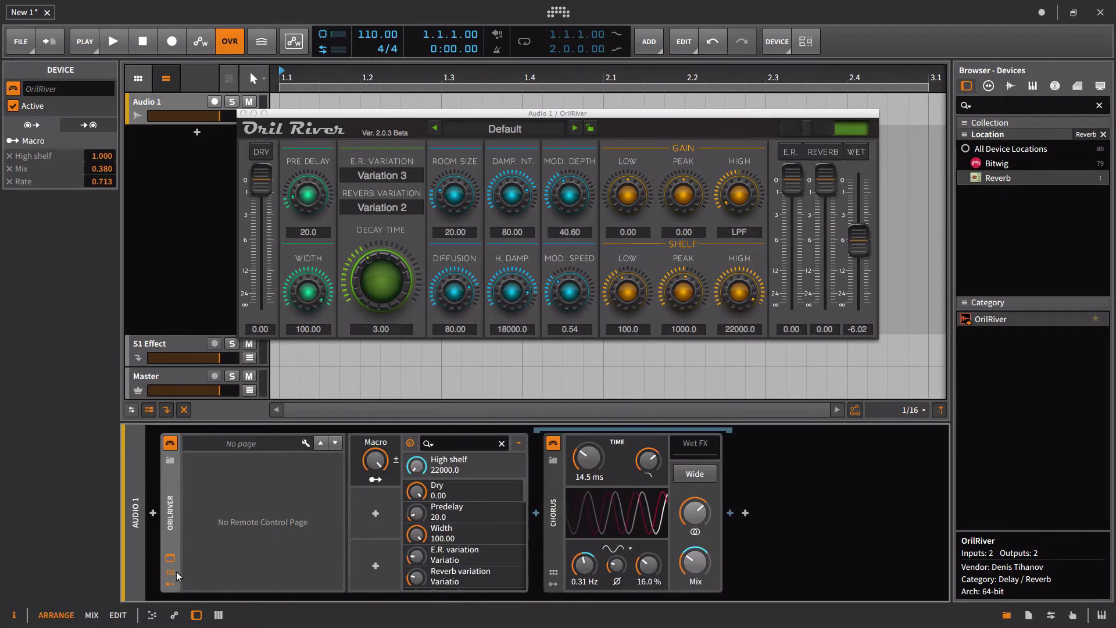
{"action": "left_click", "coordinate": [172, 583]}
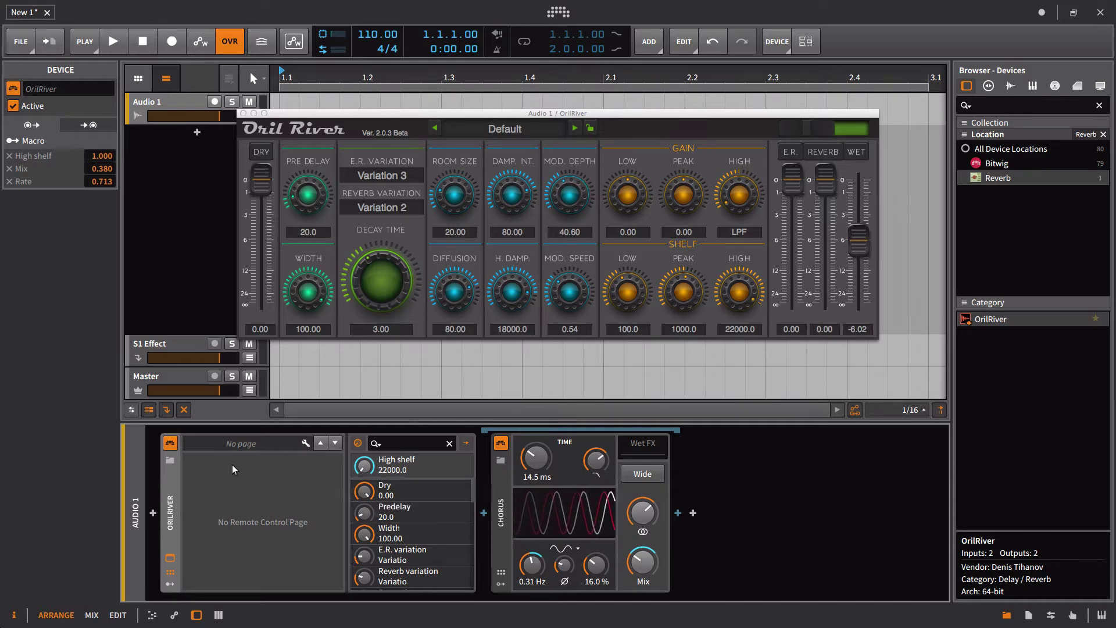
{"action": "left_click", "coordinate": [170, 576]}
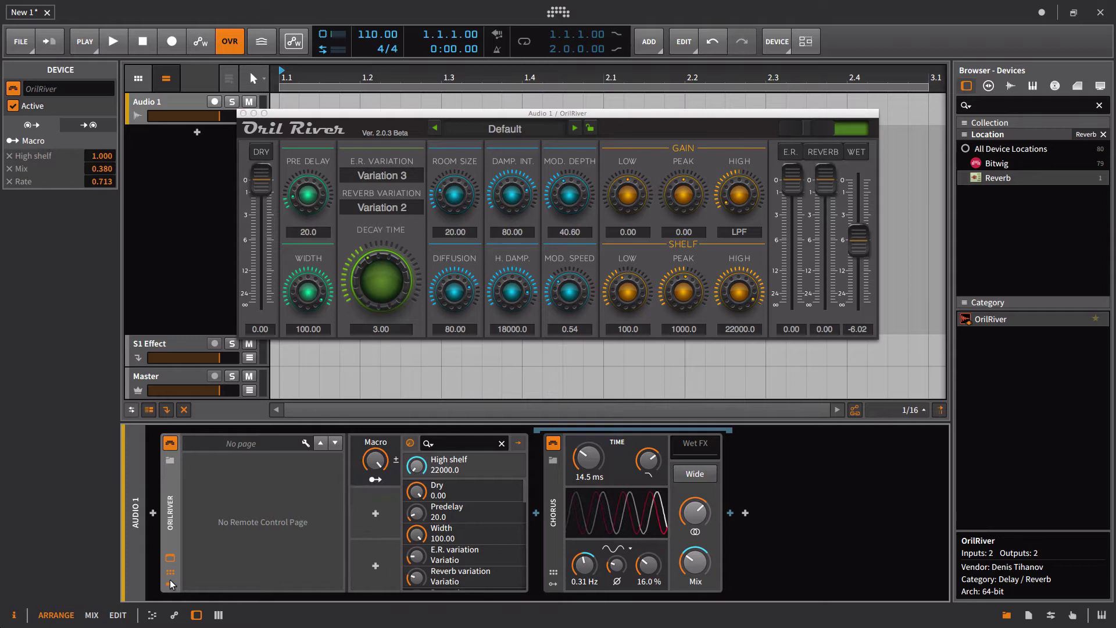
Step: Add an LFO modulator to OrilRiver from an 'lfo' search
{"action": "left_click", "coordinate": [375, 514]}
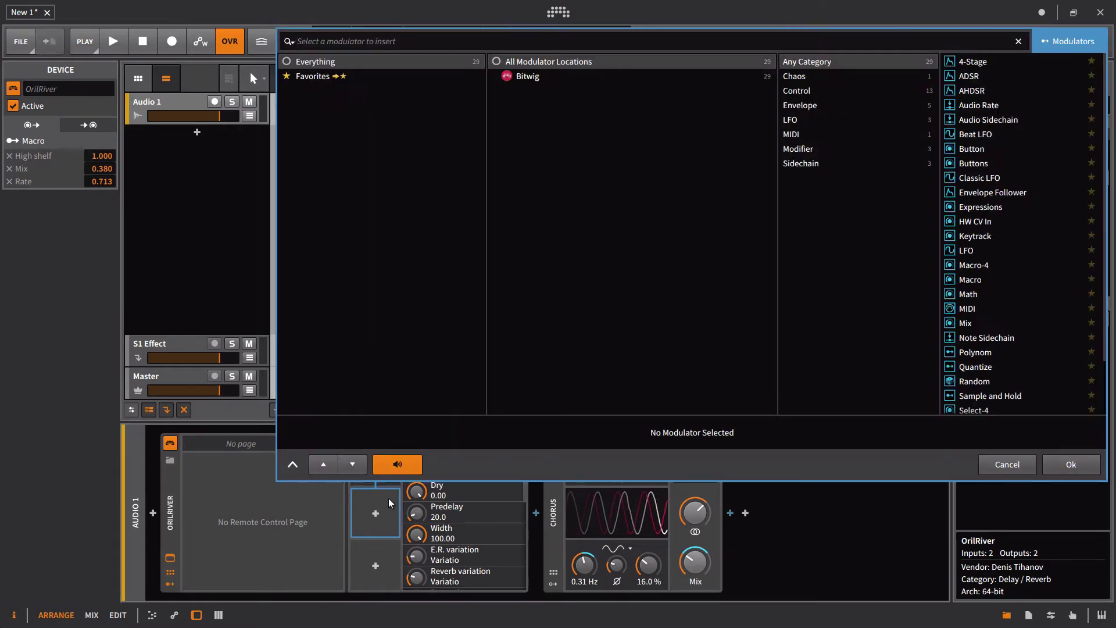
{"action": "type", "text": "lf"}
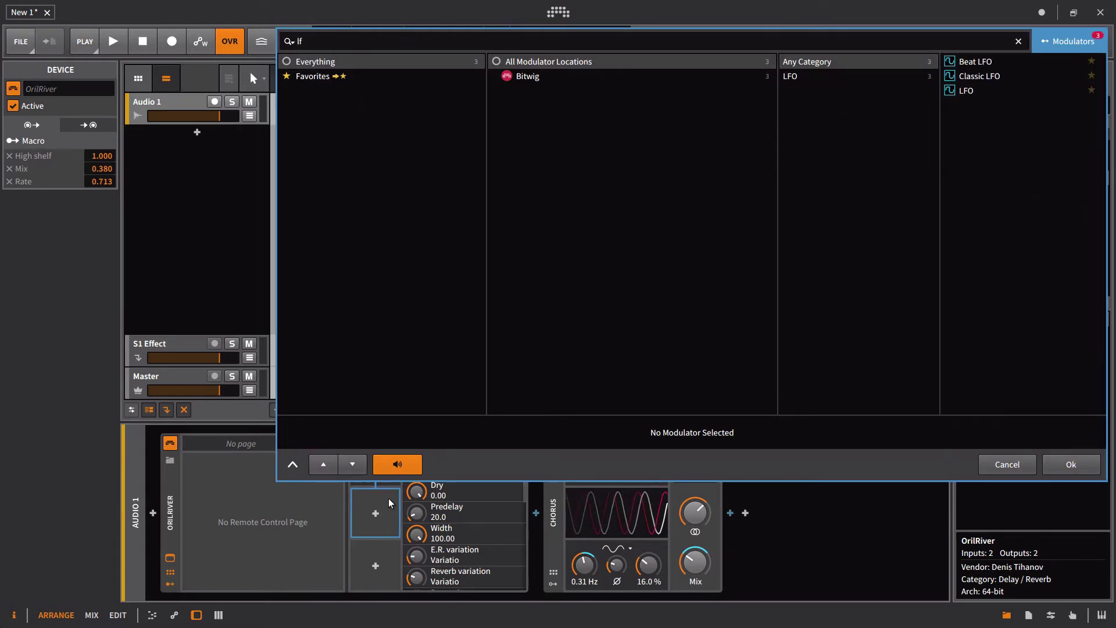
{"action": "type", "text": "p"}
{"action": "key", "text": "BackSpace"}
{"action": "type", "text": "p"}
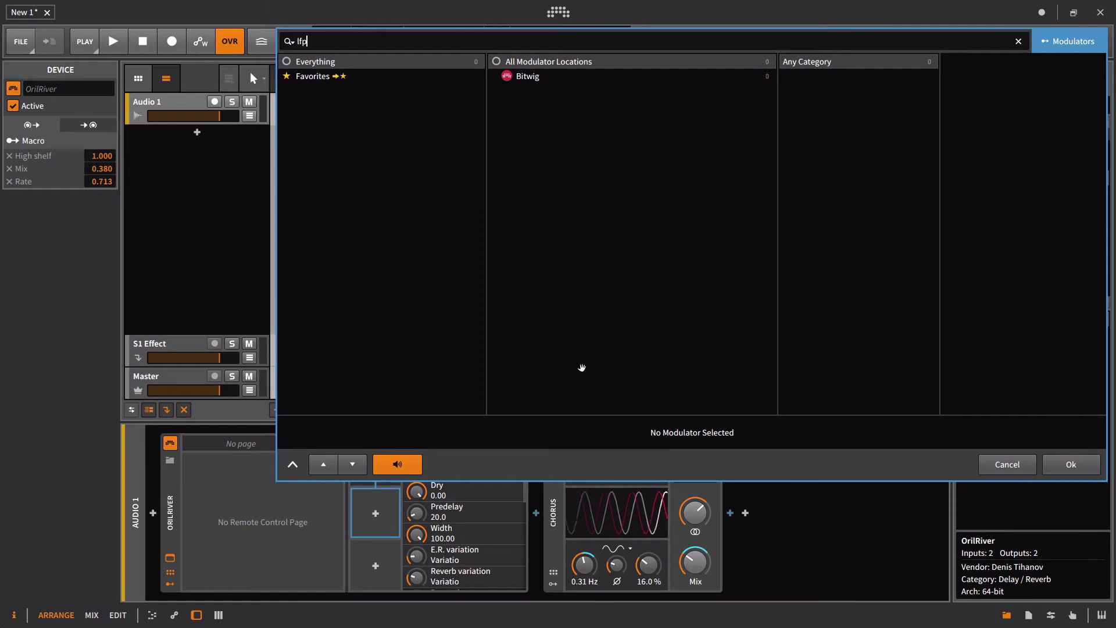
{"action": "key", "text": "BackSpace"}
{"action": "type", "text": "o"}
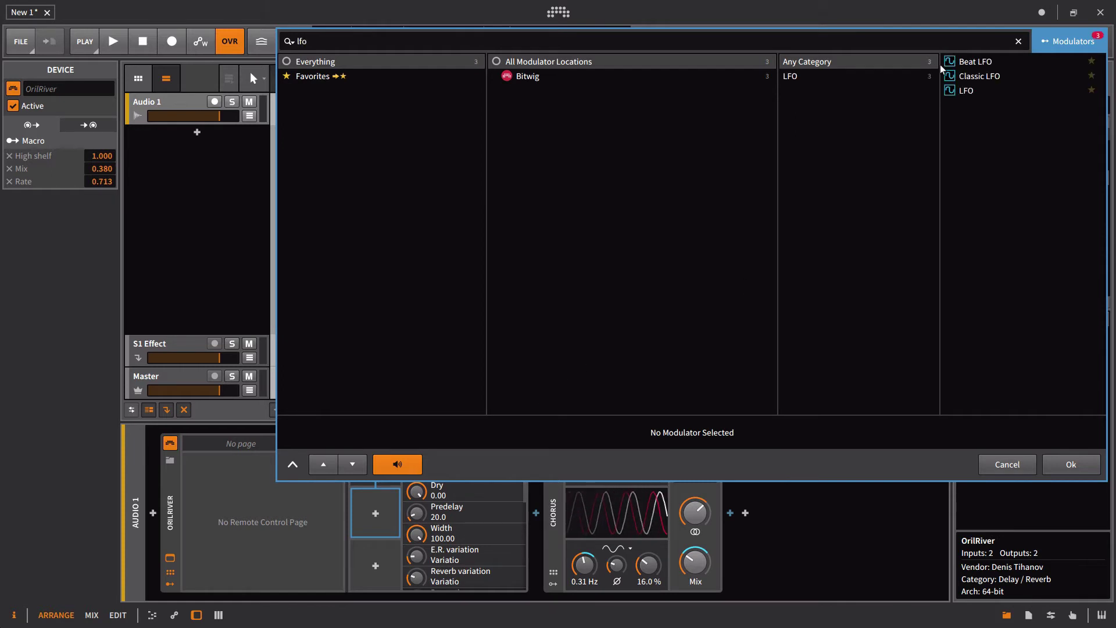
{"action": "left_click", "coordinate": [965, 90]}
{"action": "left_click", "coordinate": [1071, 464]}
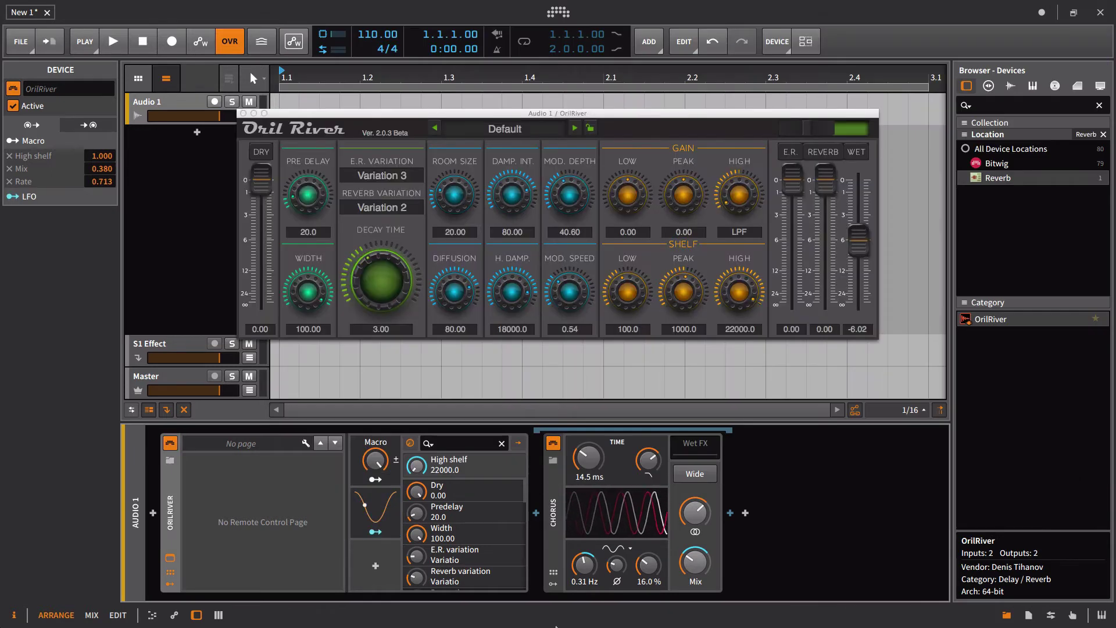
Step: Show the LFO remote-control page (Rate, Timebase, Shape, Form) and move the OrilRiver window up
{"action": "left_click", "coordinate": [263, 444]}
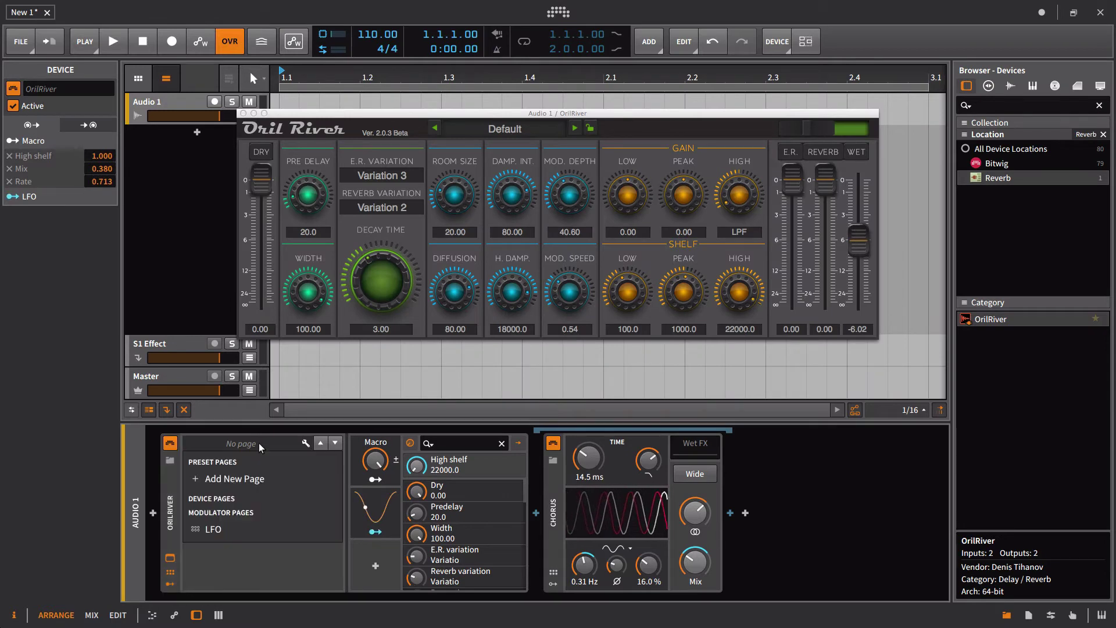
{"action": "left_click", "coordinate": [234, 531]}
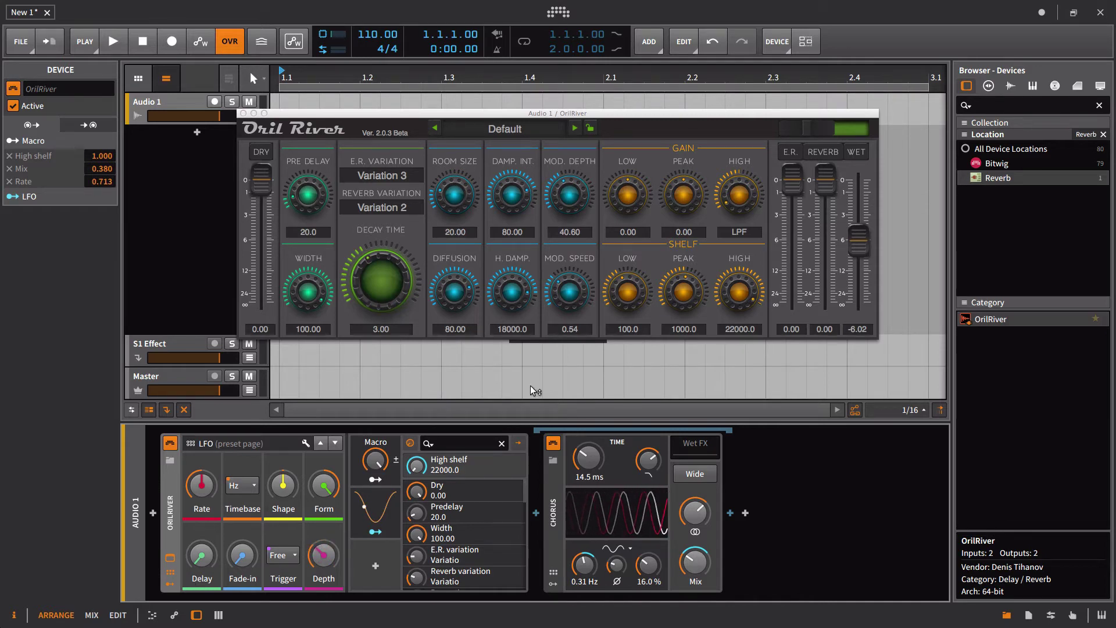
{"action": "left_click_drag", "start_coordinate": [514, 113], "coordinate": [509, 6]}
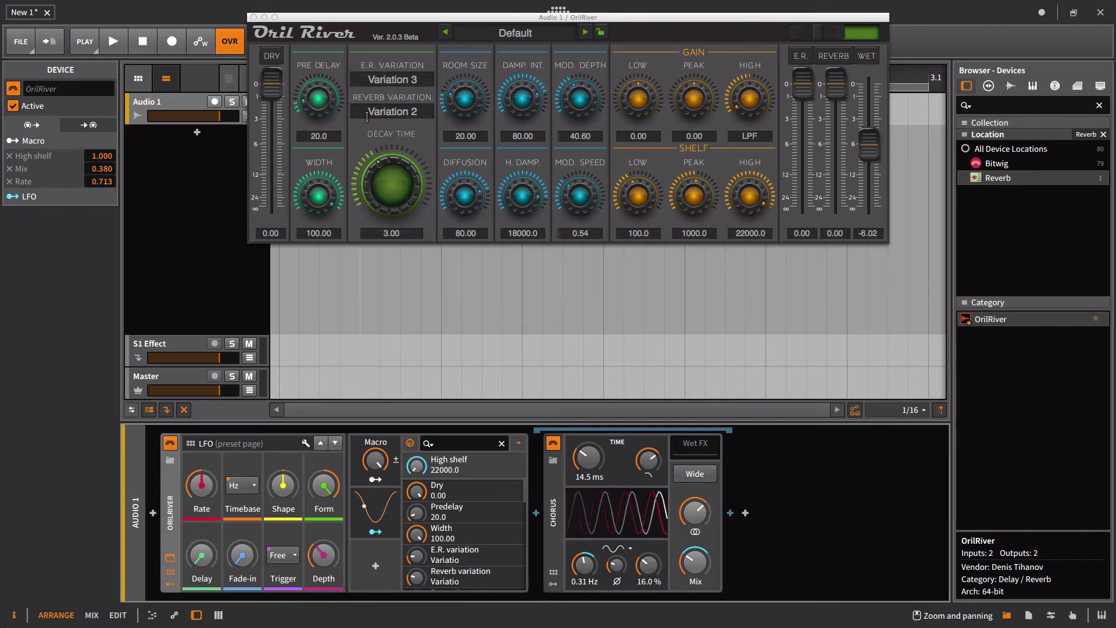
Step: Add a new, empty remote-control page to OrilRiver
{"action": "left_click_drag", "start_coordinate": [343, 18], "coordinate": [338, 80]}
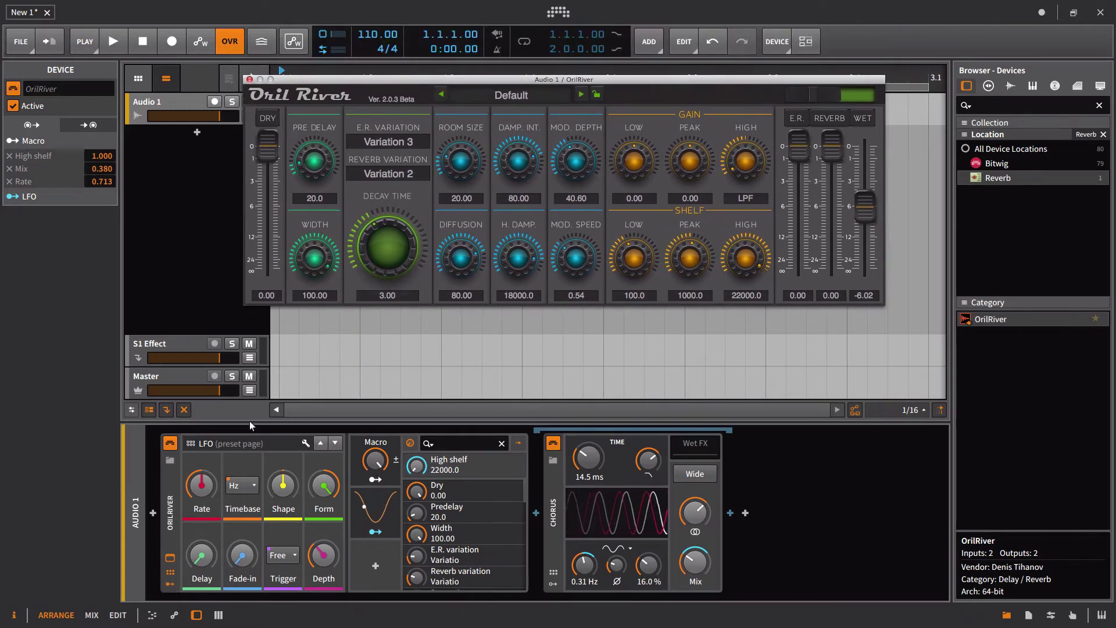
{"action": "left_click", "coordinate": [222, 443]}
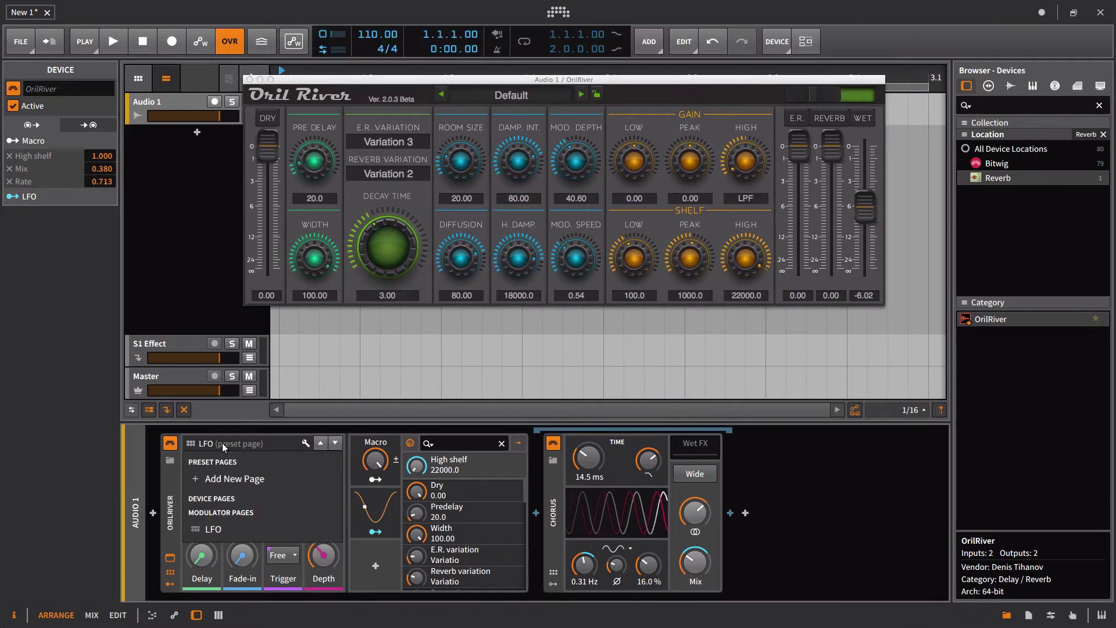
{"action": "left_click", "coordinate": [274, 484]}
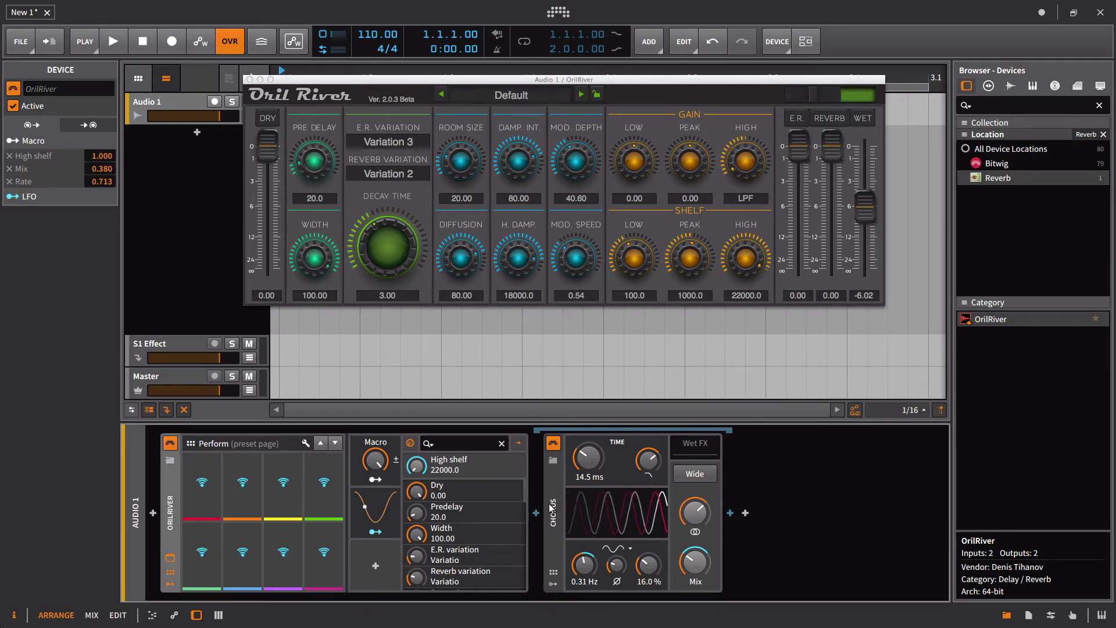
{"action": "left_click", "coordinate": [372, 499]}
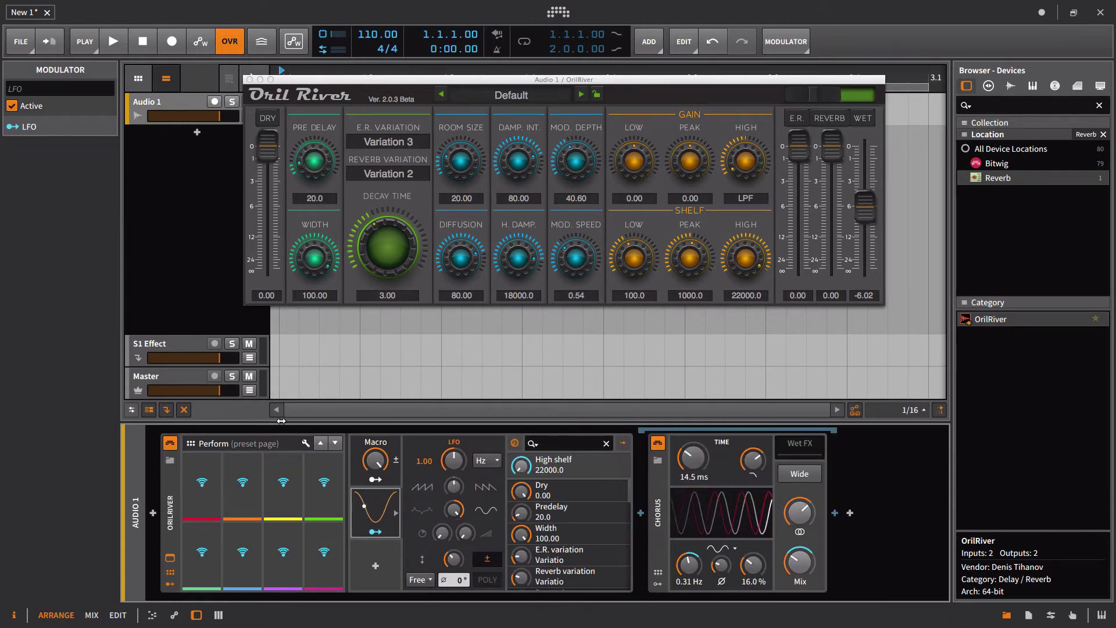
Step: Assign Wet (set to about half), Diffusion and Room size to the first three slots
{"action": "left_click", "coordinate": [202, 482]}
{"action": "left_click_drag", "start_coordinate": [865, 204], "coordinate": [868, 219]}
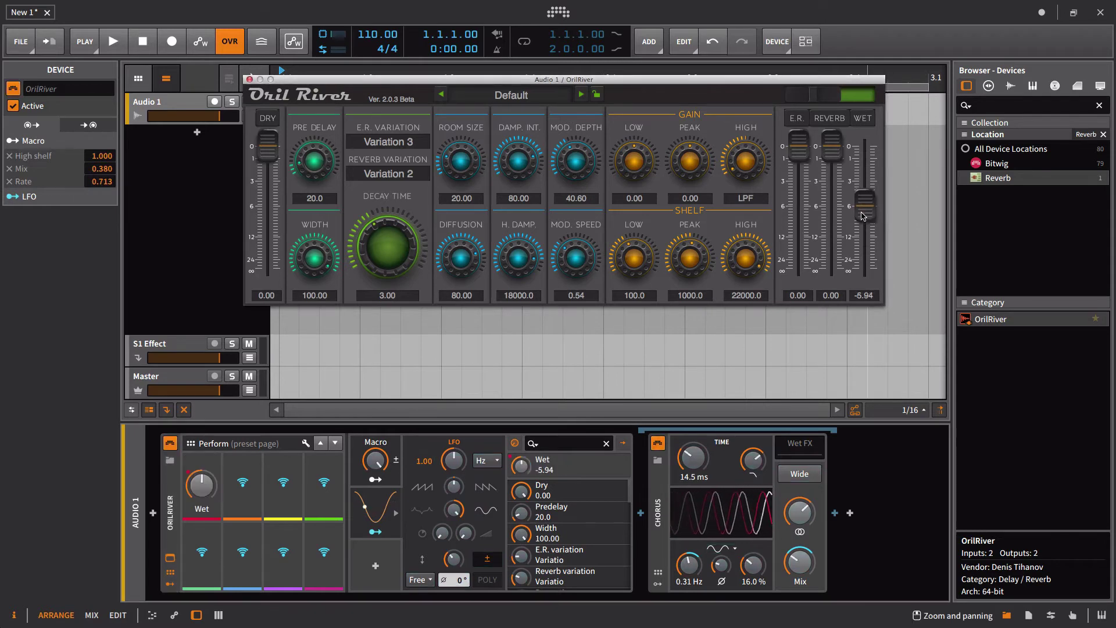
{"action": "left_click_drag", "start_coordinate": [201, 485], "coordinate": [201, 487]}
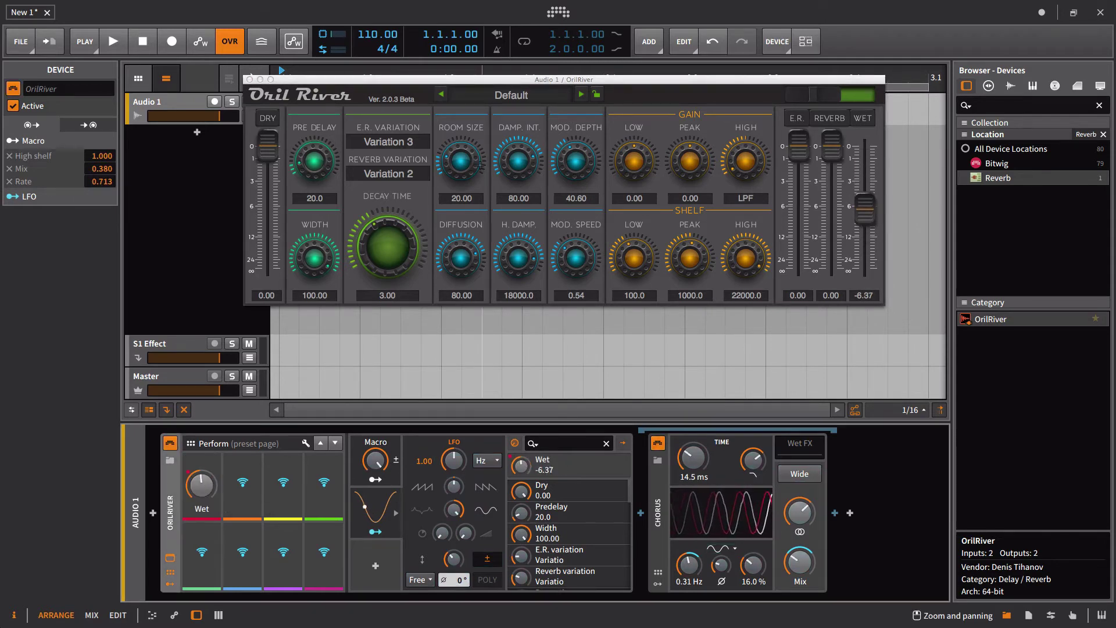
{"action": "left_click", "coordinate": [245, 486]}
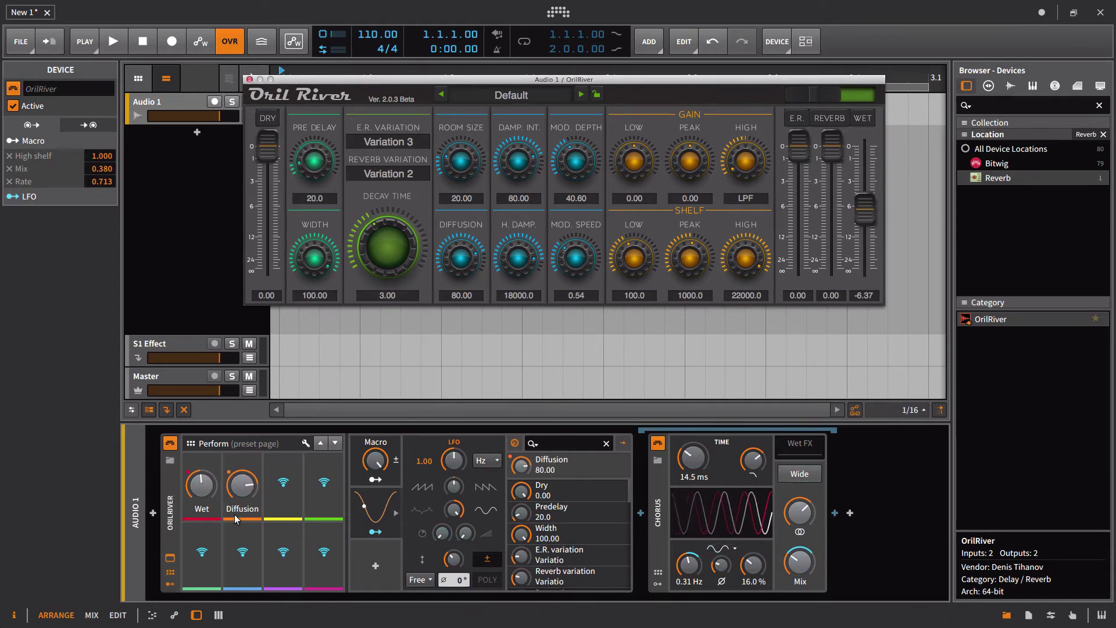
{"action": "left_click", "coordinate": [279, 489]}
{"action": "left_click_drag", "start_coordinate": [460, 162], "coordinate": [460, 165]}
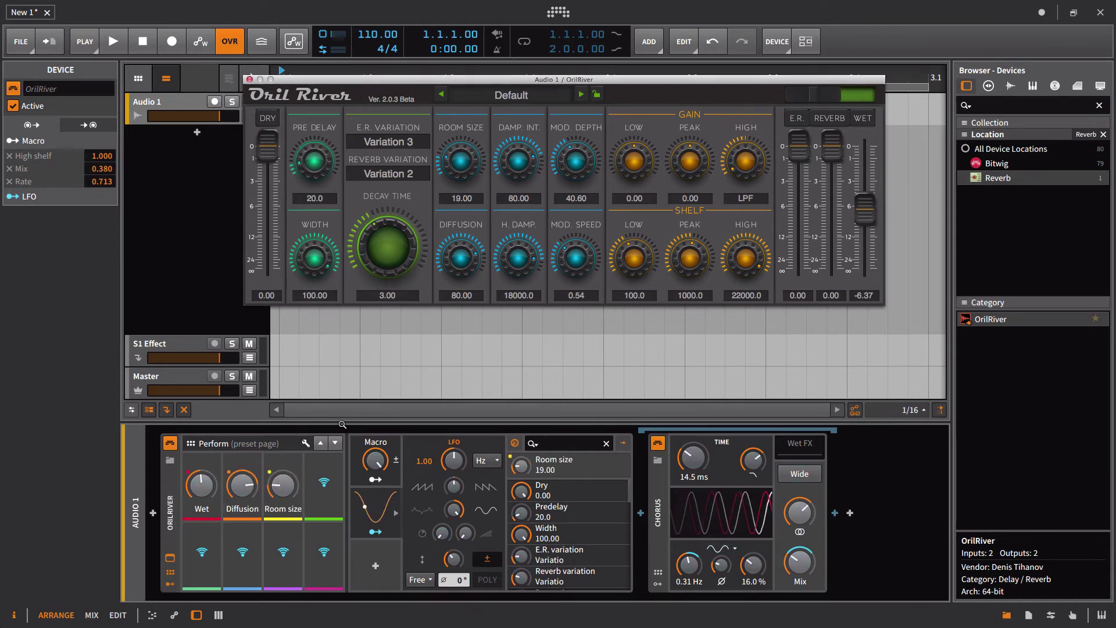
Step: Assign Decay time, Predelay, Chorus Mix and LFO Rate to slots four through seven
{"action": "left_click", "coordinate": [324, 482]}
{"action": "left_click", "coordinate": [387, 246]}
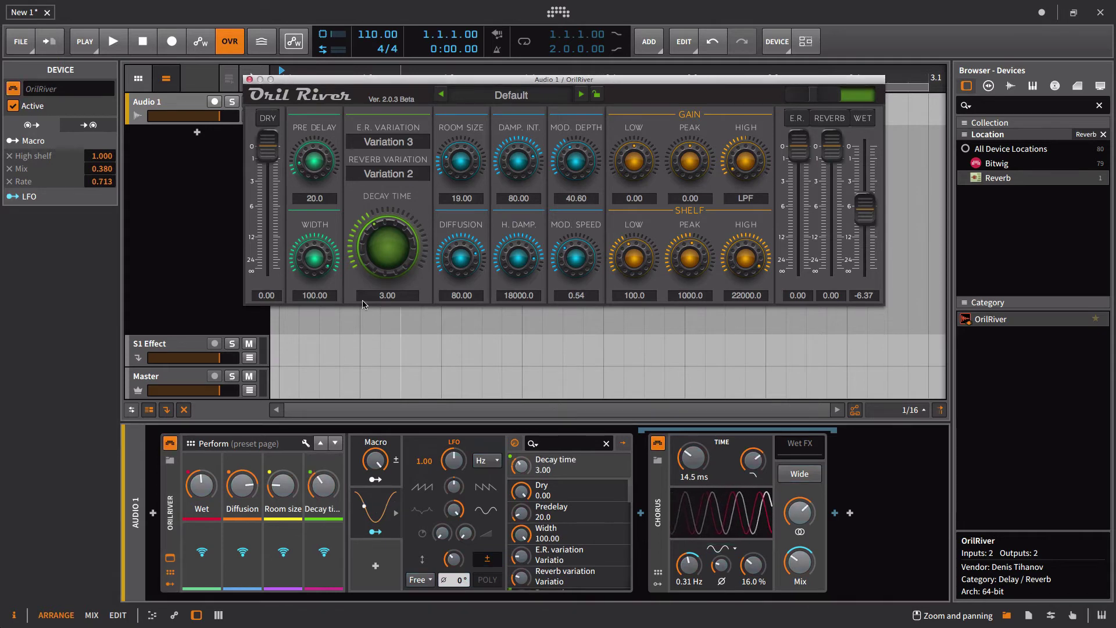
{"action": "left_click", "coordinate": [201, 552]}
{"action": "left_click", "coordinate": [314, 161]}
{"action": "left_click", "coordinate": [232, 549]}
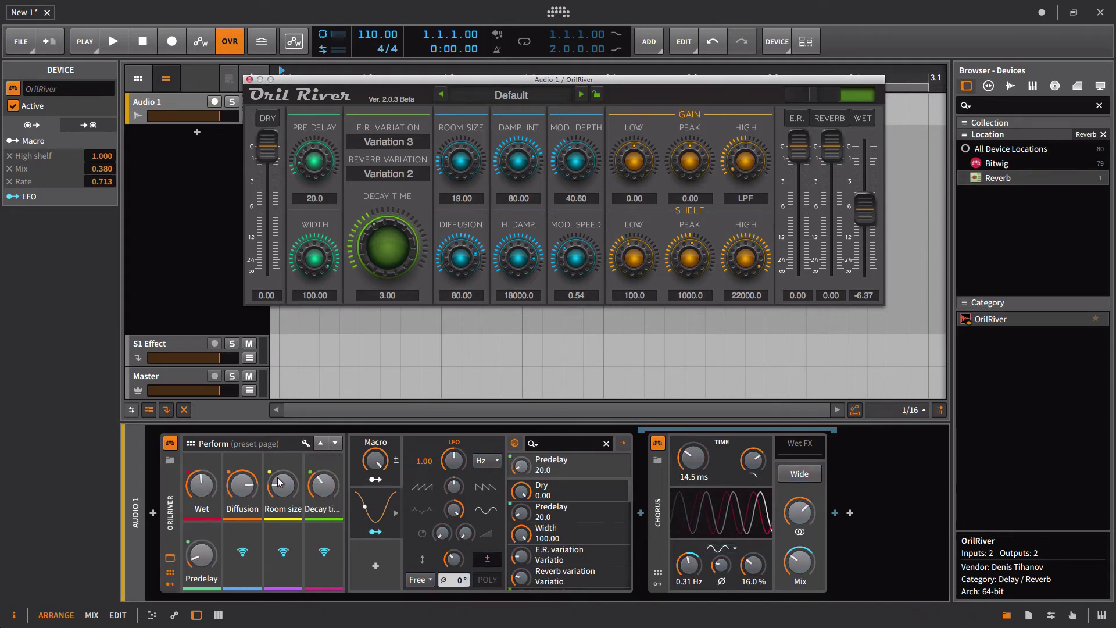
{"action": "left_click", "coordinate": [800, 558]}
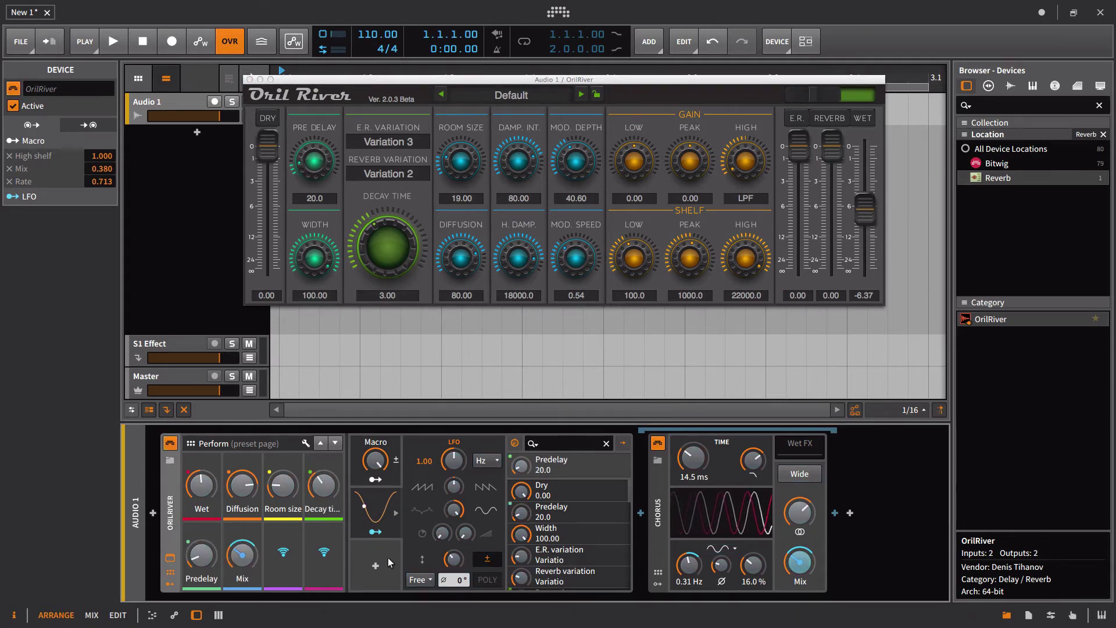
{"action": "left_click", "coordinate": [376, 502]}
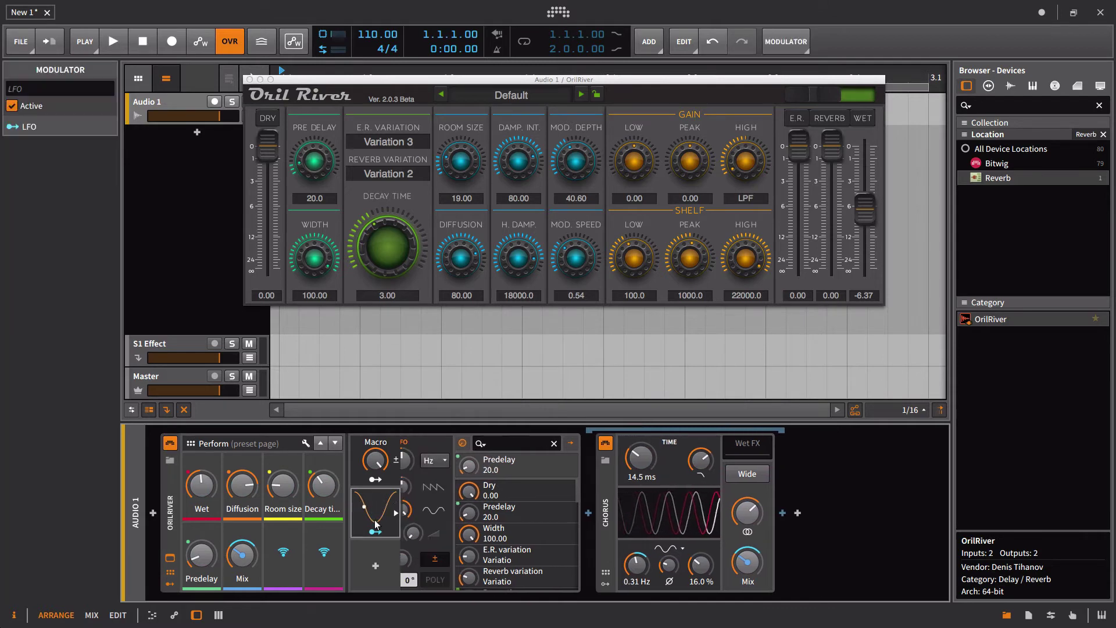
{"action": "left_click", "coordinate": [288, 557]}
{"action": "left_click", "coordinate": [449, 466]}
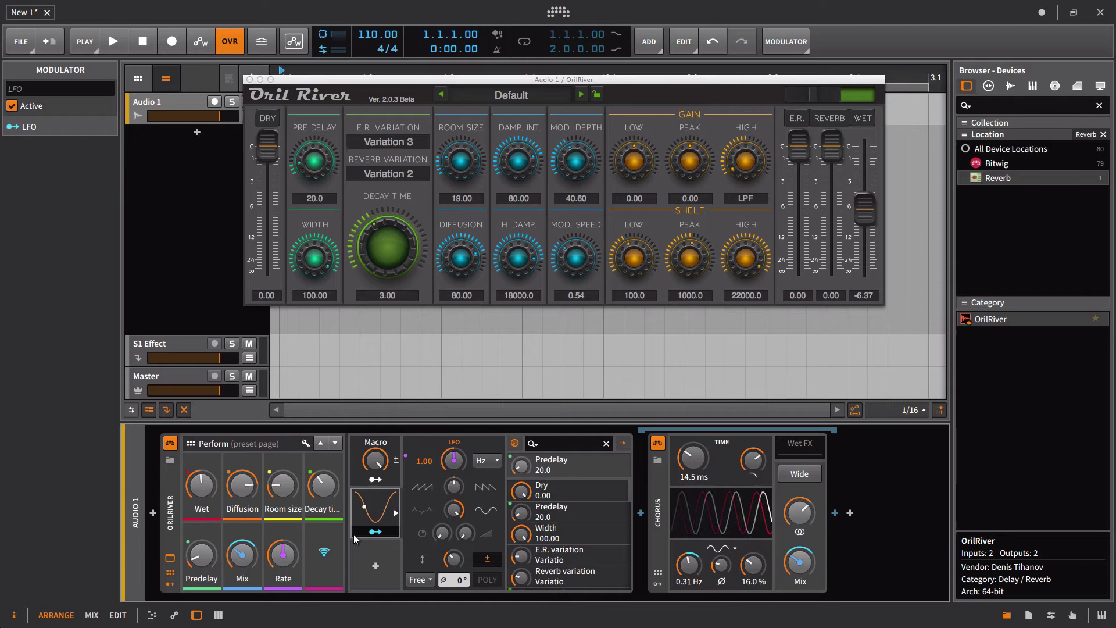
Step: Set the LFO rate to 0.63 and lower OrilRiver's Wet level to -6.30
{"action": "mouse_move", "coordinate": [283, 555]}
{"action": "left_mouse_down"}
{"action": "mouse_move", "coordinate": [282, 524]}
{"action": "mouse_move", "coordinate": [283, 584]}
{"action": "mouse_move", "coordinate": [246, 563]}
{"action": "left_mouse_up"}
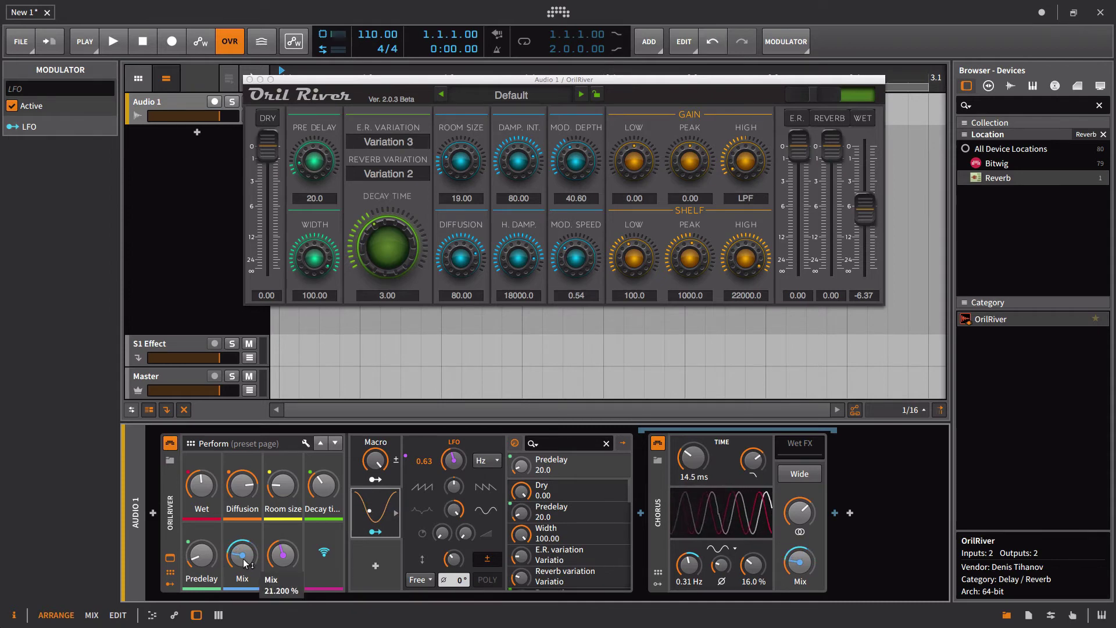
{"action": "mouse_move", "coordinate": [242, 555]}
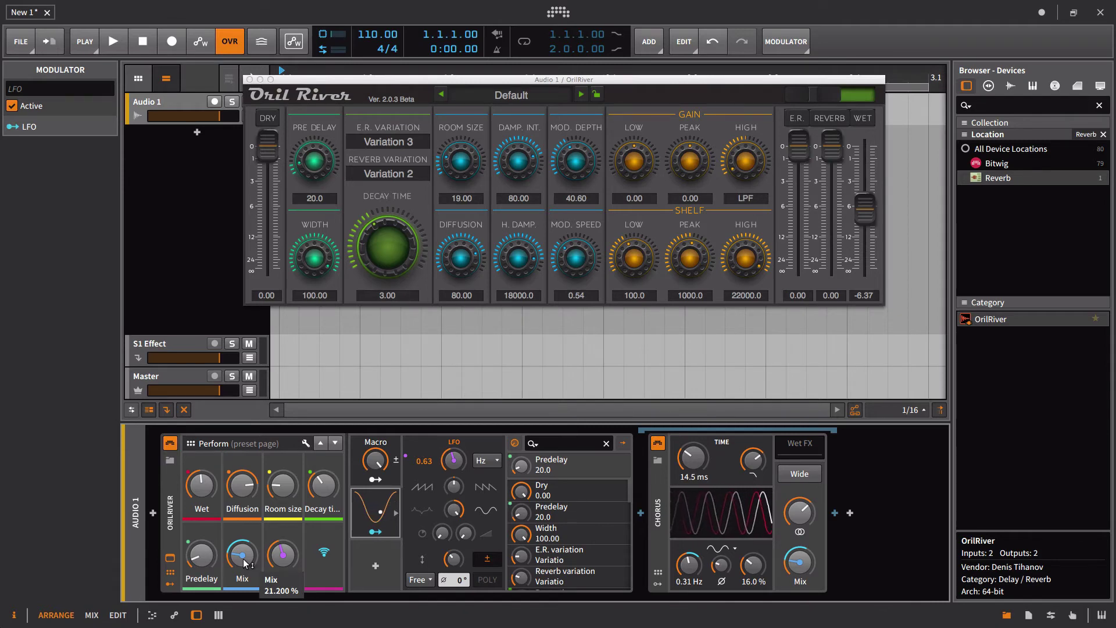
{"action": "left_click_drag", "start_coordinate": [201, 486], "coordinate": [201, 488]}
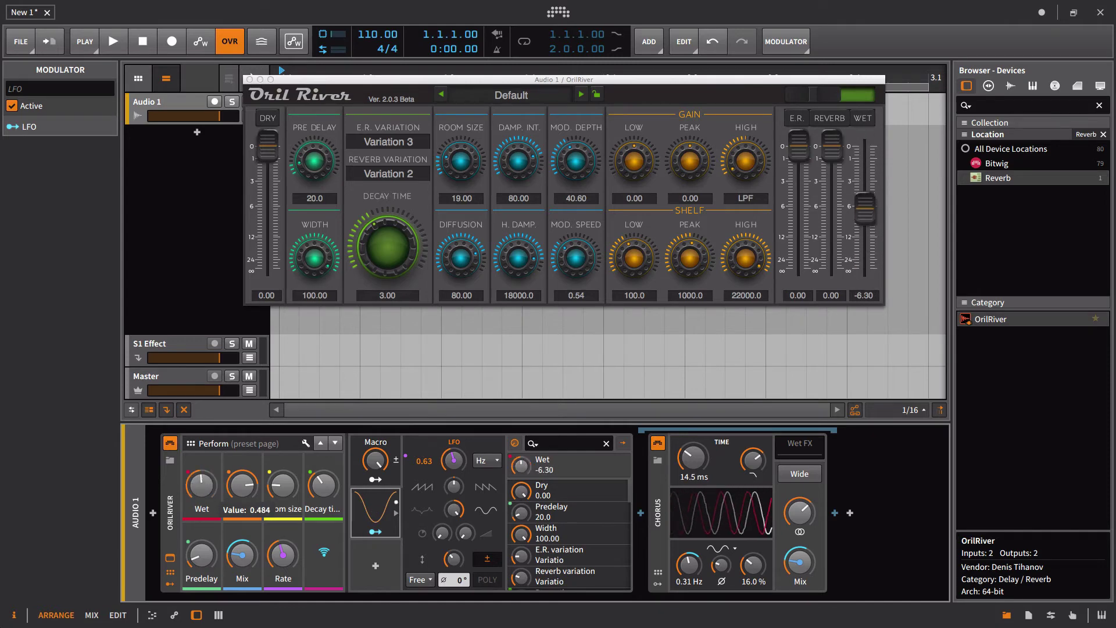
Step: Save the OrilRiver reverb to the library as the preset 'Basic'
{"action": "left_click", "coordinate": [171, 462]}
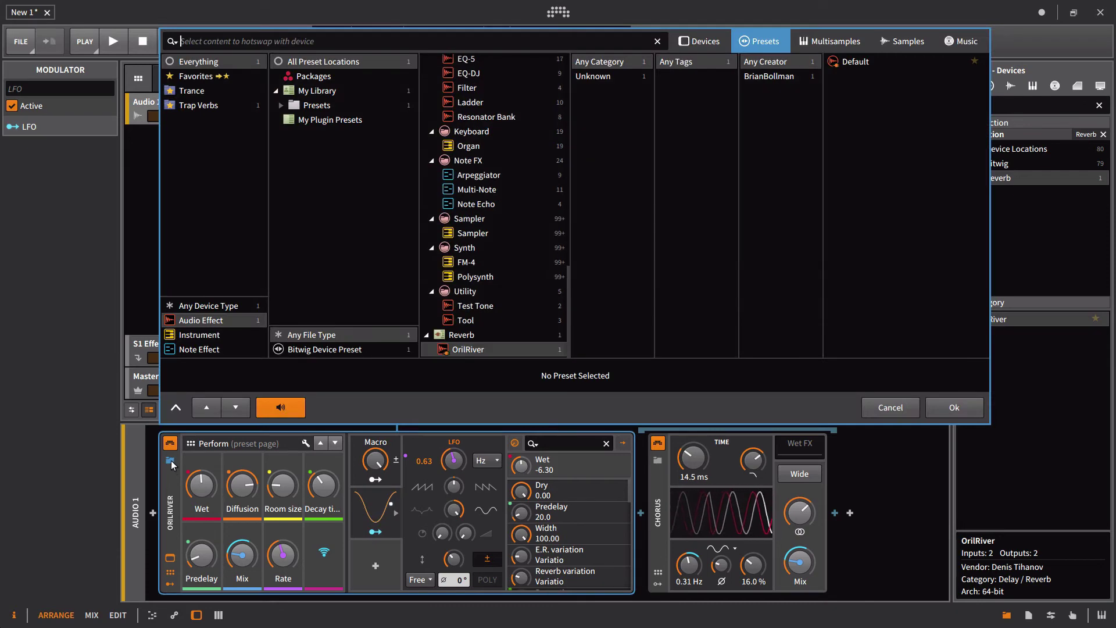
{"action": "key", "text": "Escape"}
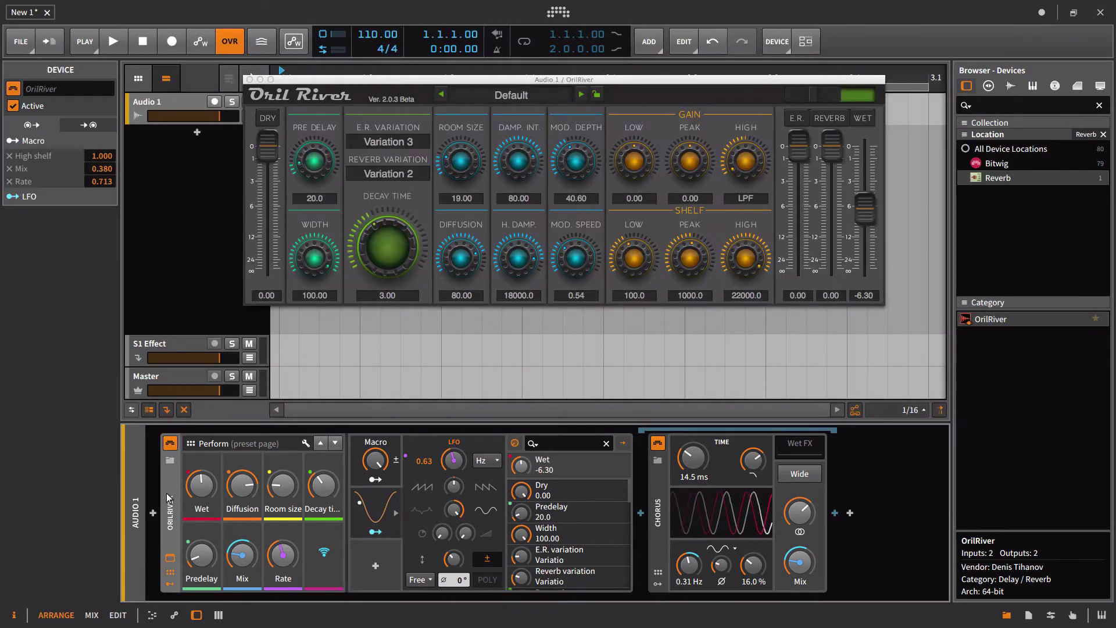
{"action": "right_click", "coordinate": [167, 495]}
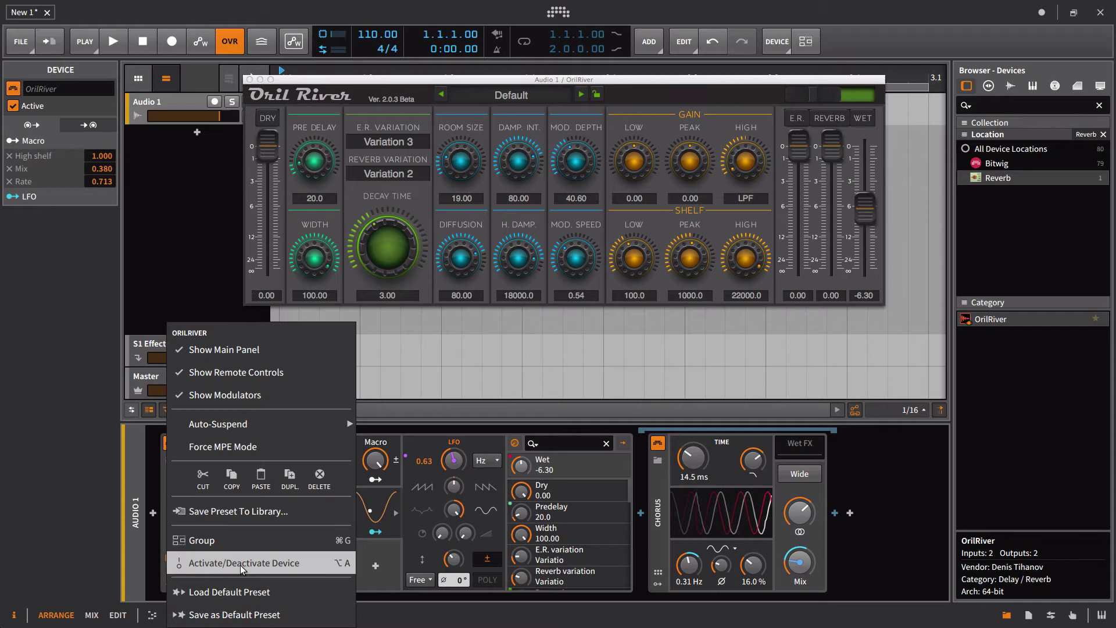
{"action": "left_click", "coordinate": [262, 513]}
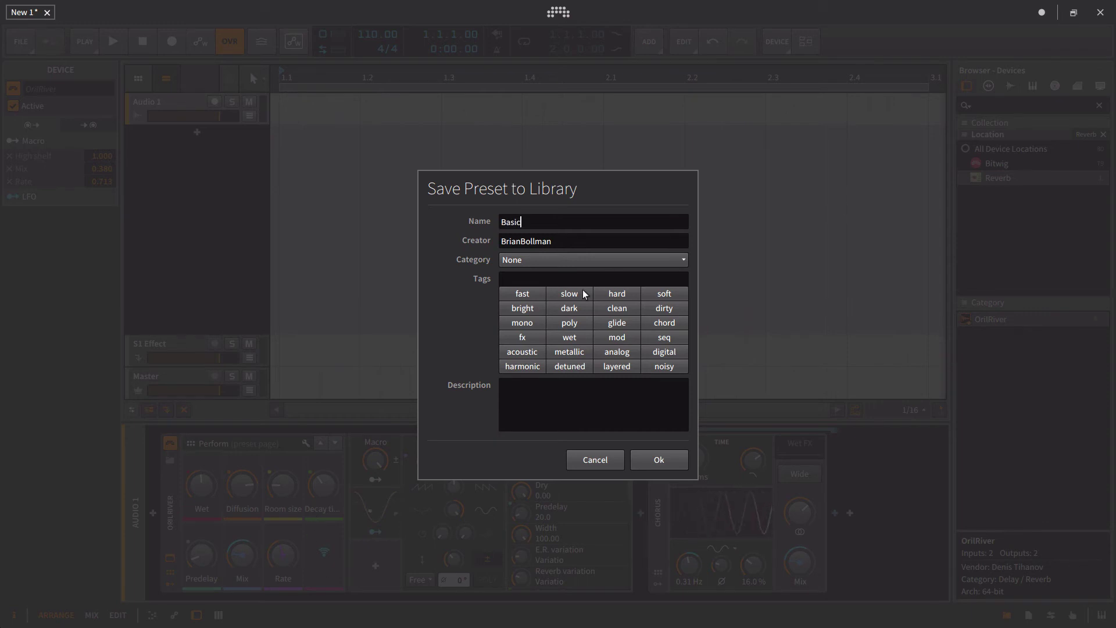
{"action": "left_click", "coordinate": [599, 261]}
{"action": "left_click", "coordinate": [421, 311]}
{"action": "left_click", "coordinate": [663, 462]}
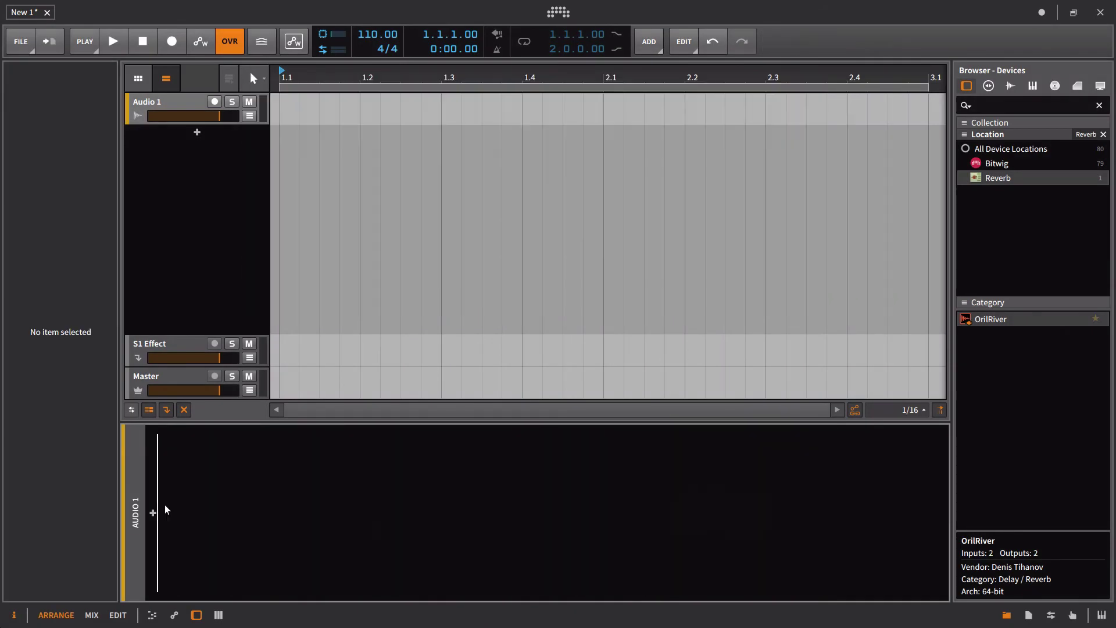
Step: Reload the Basic preset onto Audio 1 and test it by lowering Diffusion to 29.60
{"action": "key", "text": "Delete"}
{"action": "left_click", "coordinate": [1014, 164]}
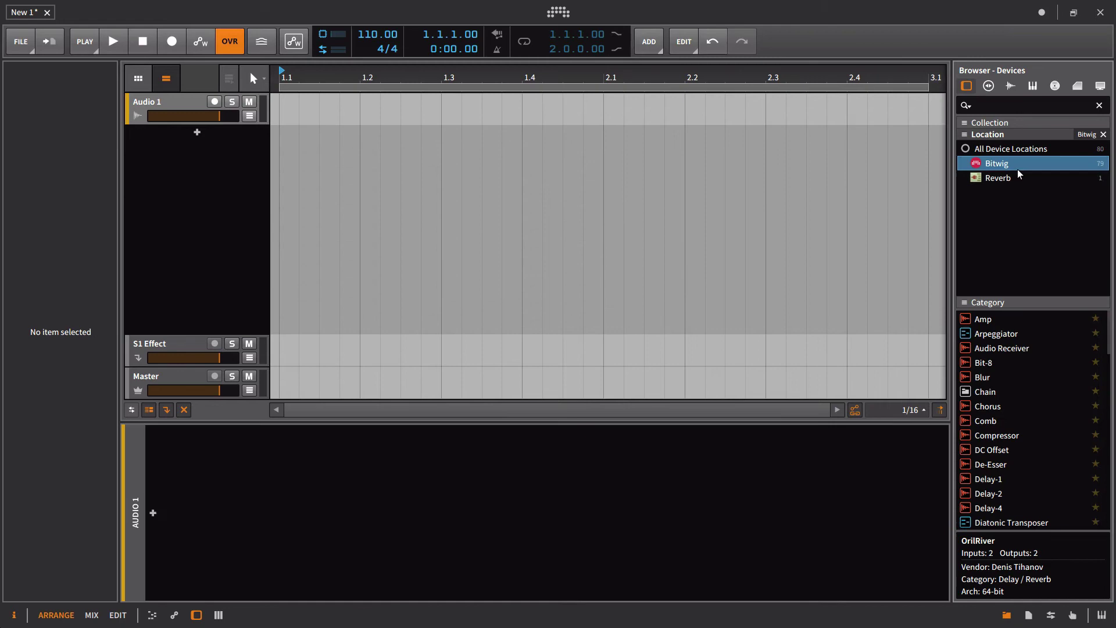
{"action": "left_click", "coordinate": [988, 85]}
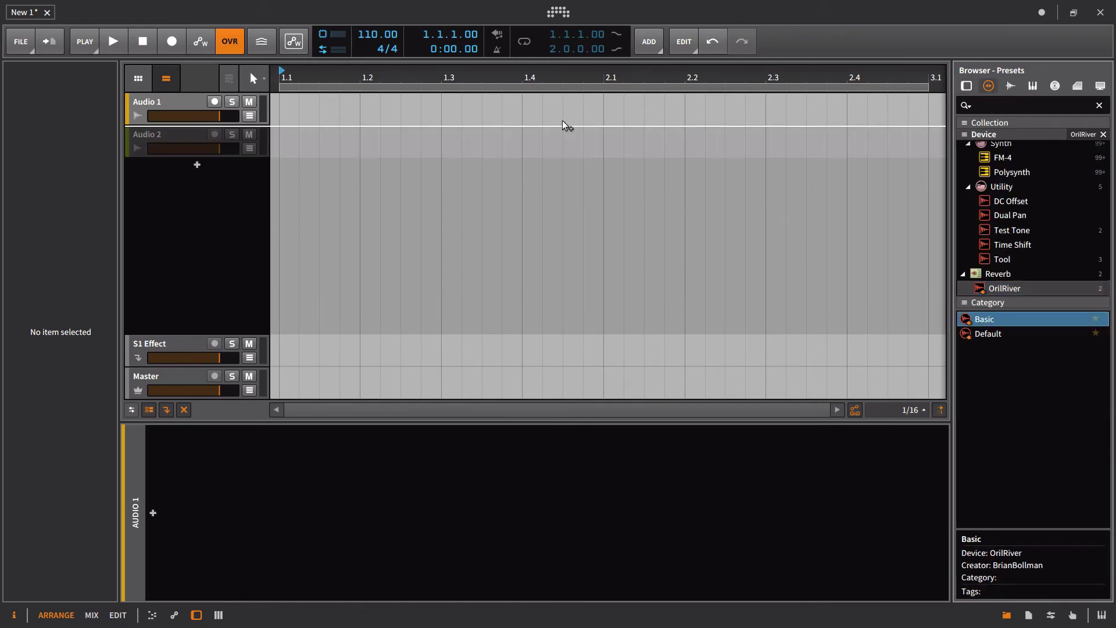
{"action": "left_click_drag", "start_coordinate": [984, 319], "coordinate": [548, 105]}
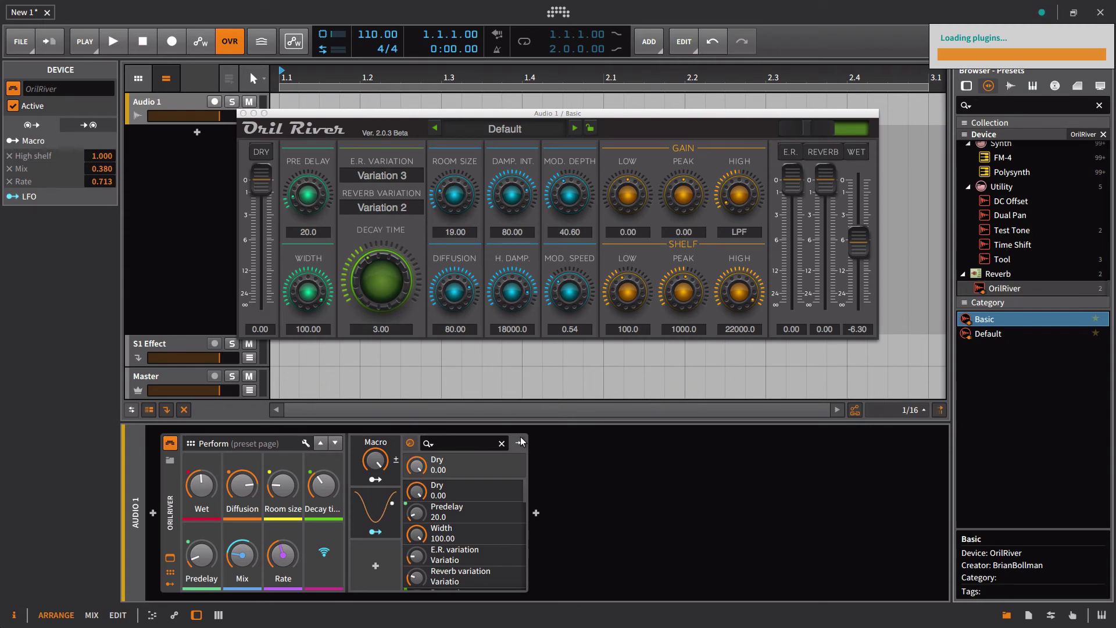
{"action": "key", "text": "Delete"}
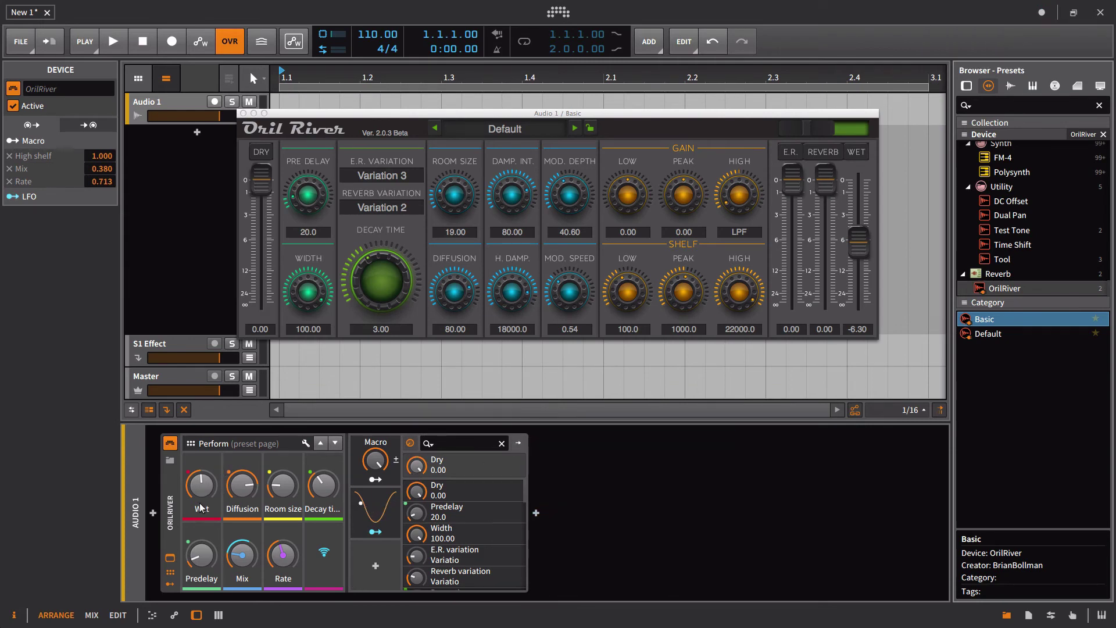
{"action": "left_click", "coordinate": [243, 117]}
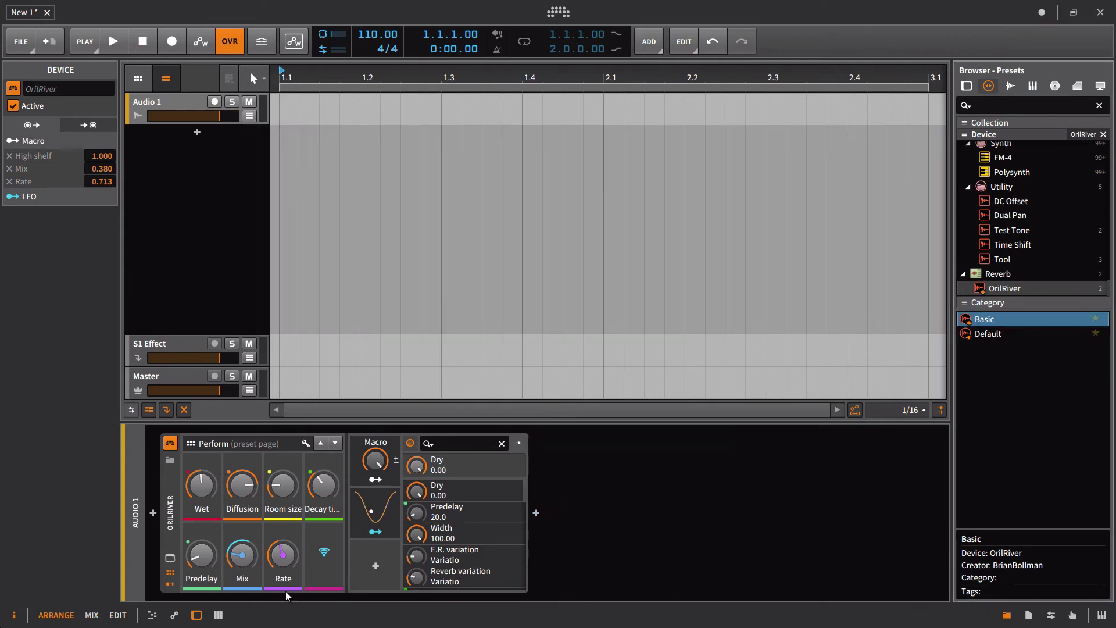
{"action": "left_click_drag", "start_coordinate": [256, 494], "coordinate": [219, 515]}
Step: Remove the reverb from Audio 1 and drop OrilRiver onto a new Audio 2 track
{"action": "left_click", "coordinate": [170, 528]}
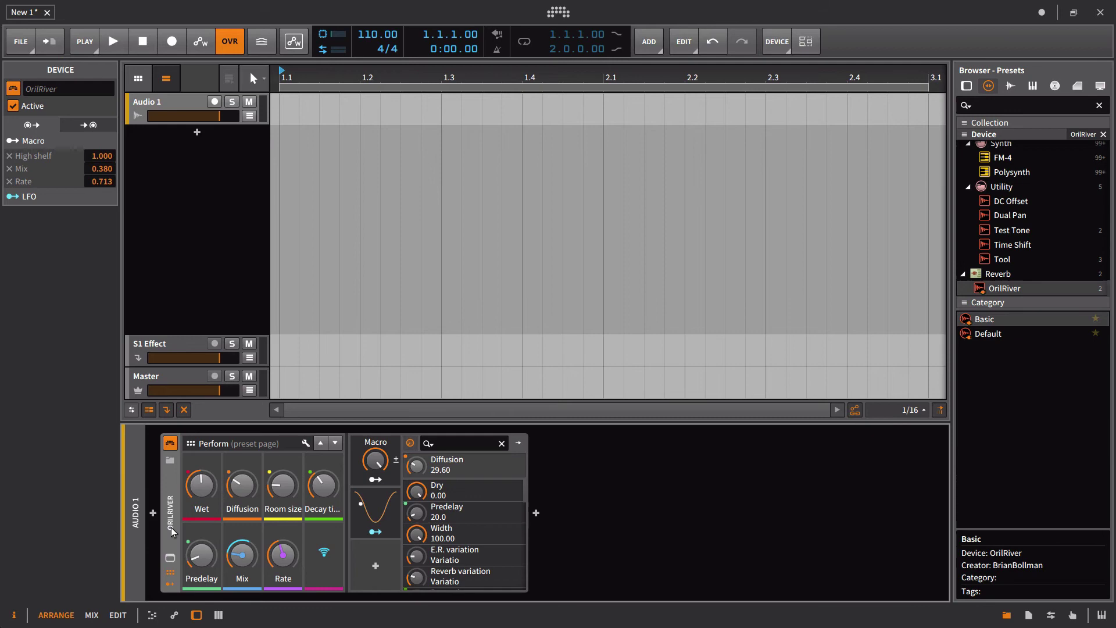
{"action": "key", "text": "Delete"}
{"action": "left_click_drag", "start_coordinate": [1000, 293], "coordinate": [588, 240]}
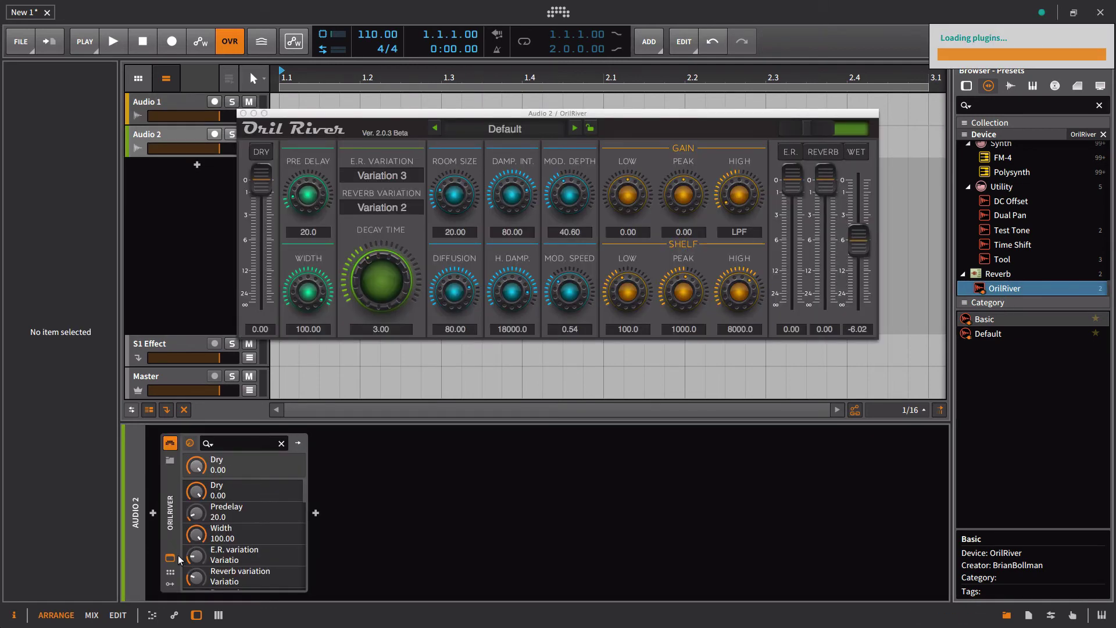
Step: Open the Remote Controls Editor for Audio 2's OrilRiver and close its floating plugin window
{"action": "left_click", "coordinate": [172, 557]}
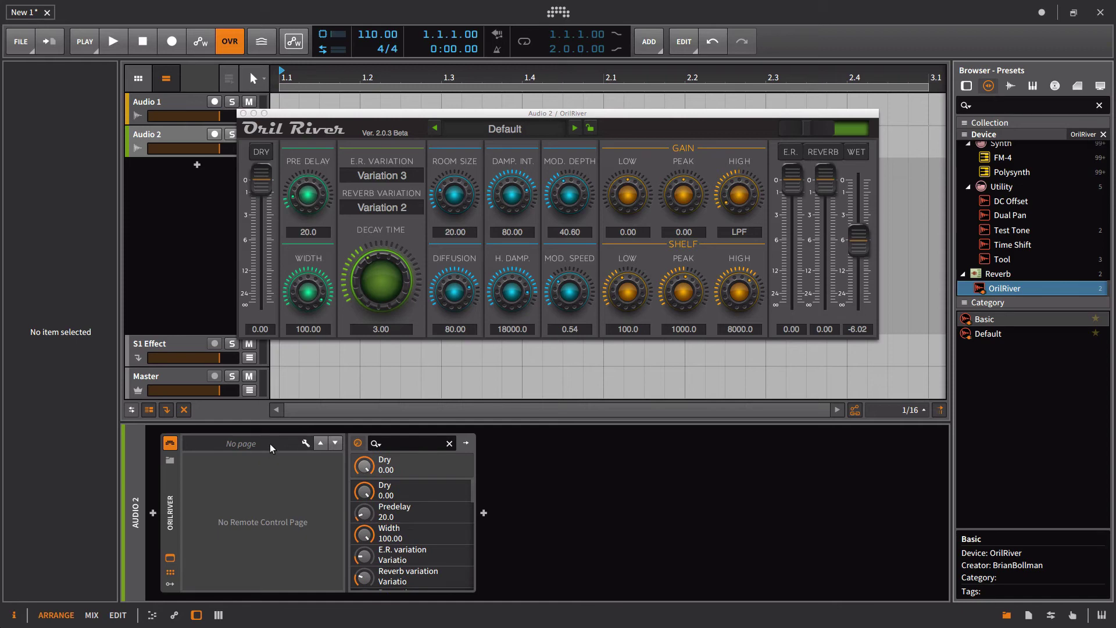
{"action": "left_click", "coordinate": [271, 449]}
{"action": "left_click", "coordinate": [270, 448]}
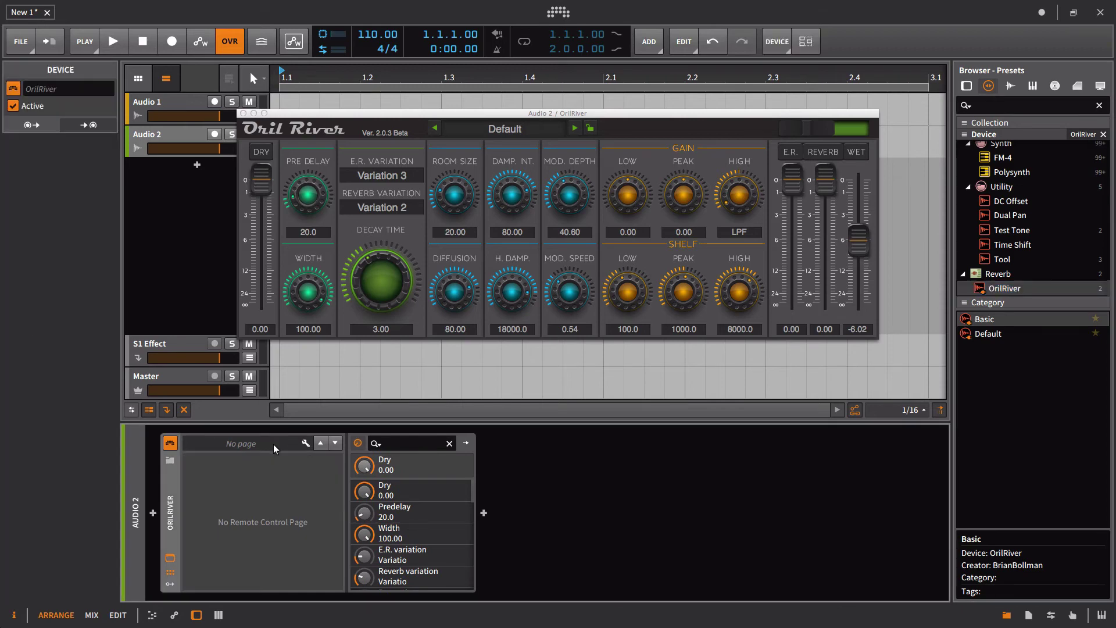
{"action": "left_click", "coordinate": [305, 443]}
{"action": "left_click", "coordinate": [245, 114]}
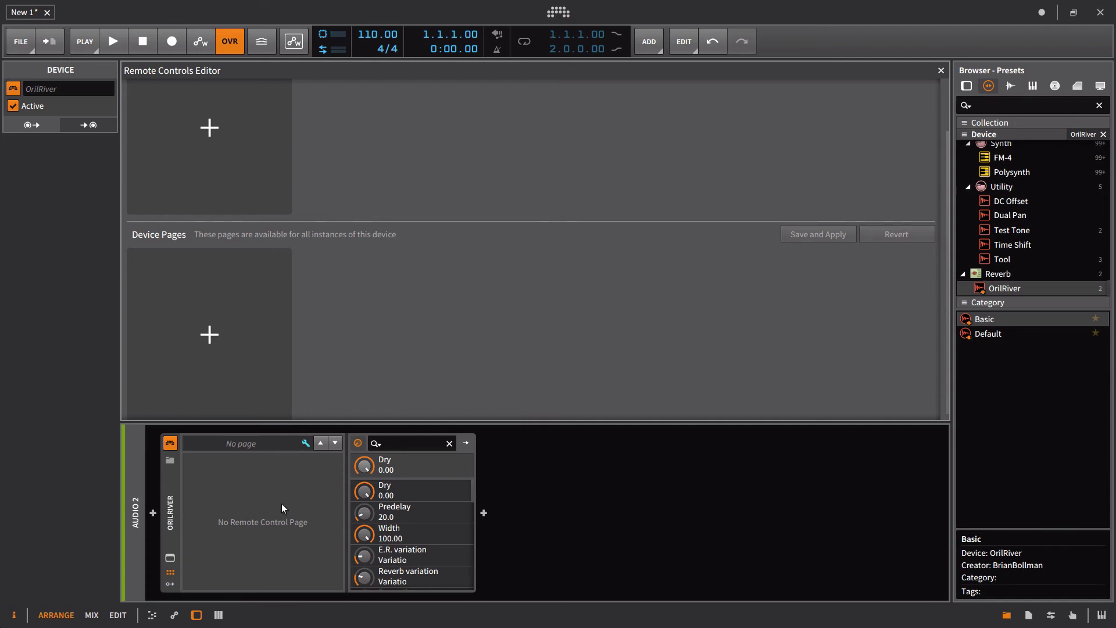
Step: Add a Chorus device after OrilRiver on Audio 2 from a 'cho' browser search
{"action": "left_click", "coordinate": [468, 442]}
{"action": "left_click", "coordinate": [482, 511]}
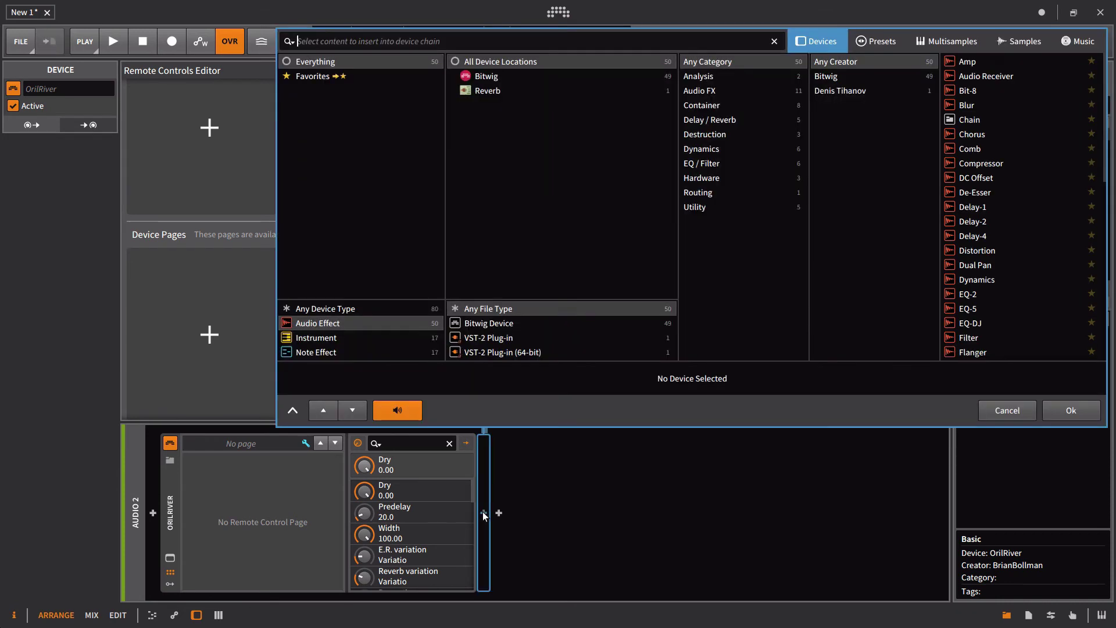
{"action": "type", "text": "chor"}
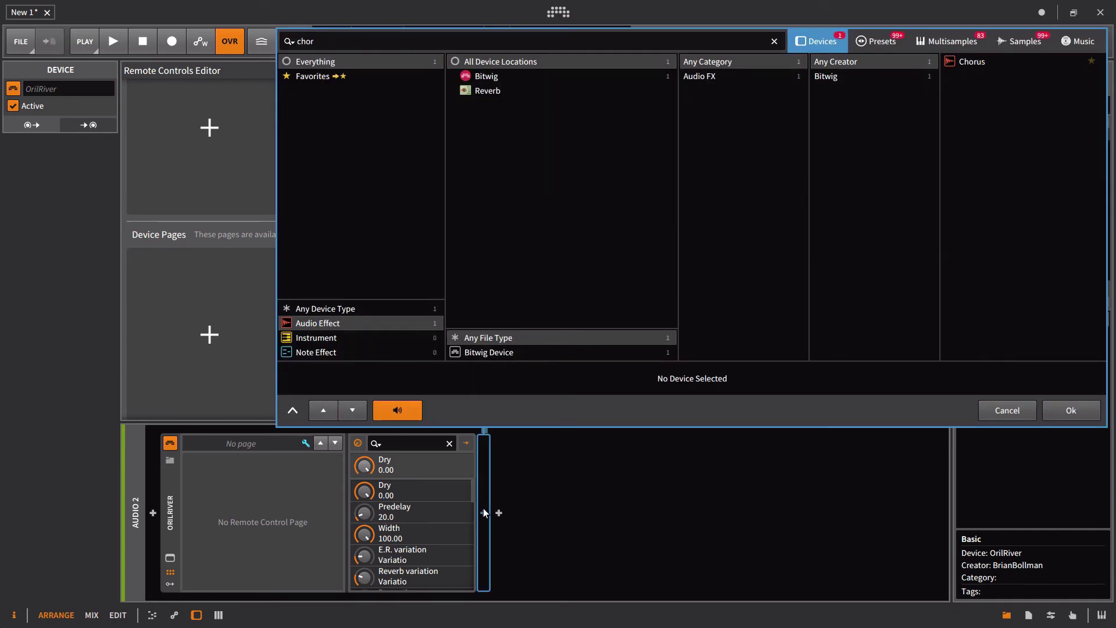
{"action": "left_click", "coordinate": [961, 65]}
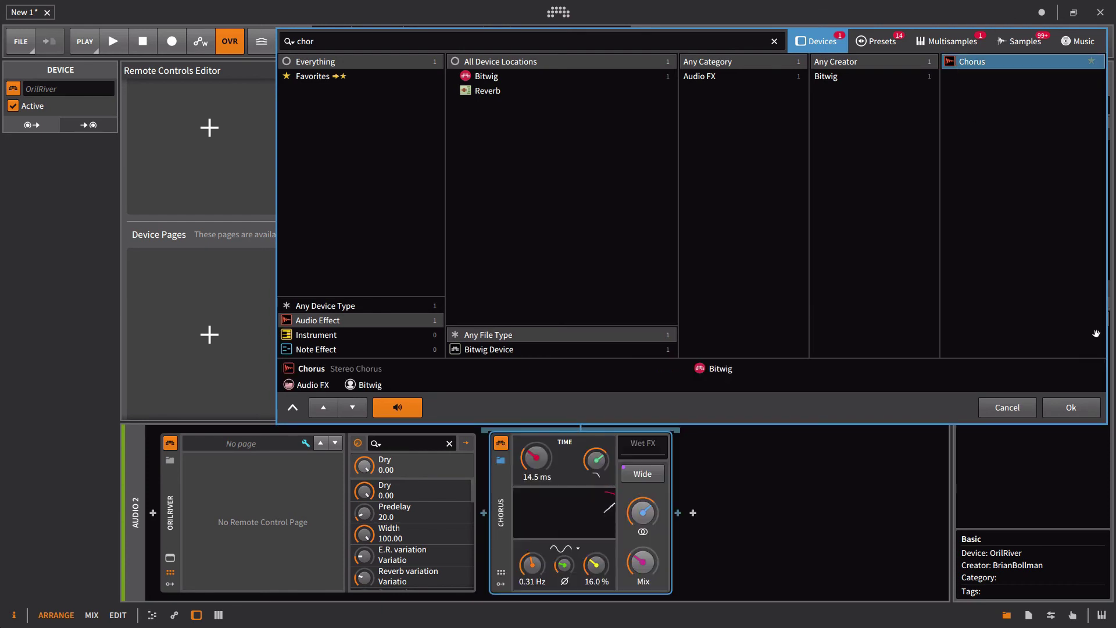
{"action": "left_click", "coordinate": [1073, 405]}
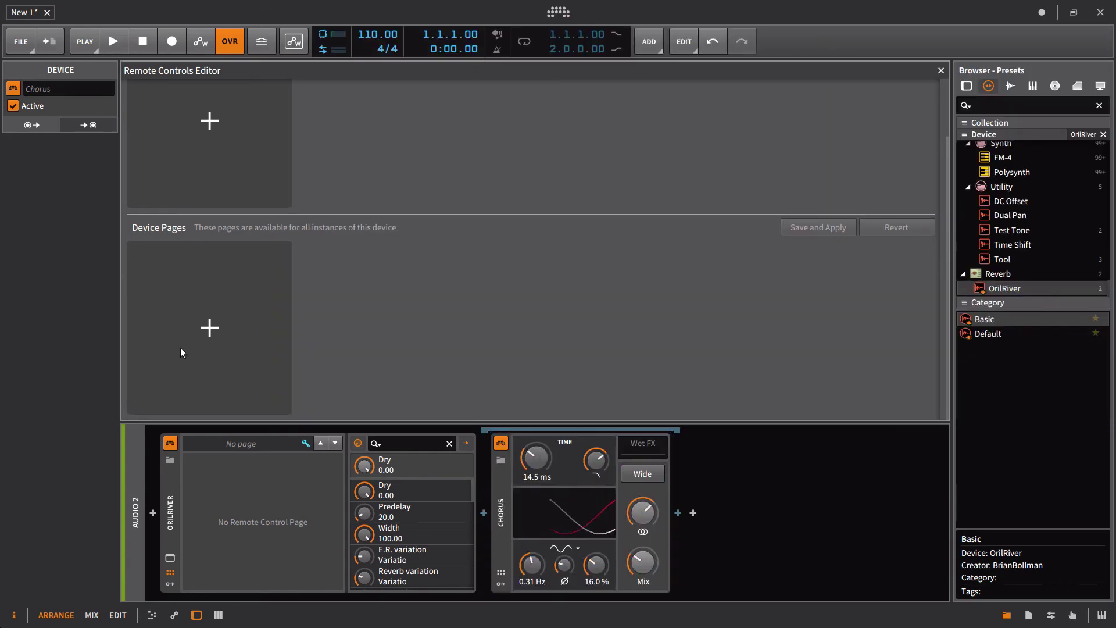
Step: Create Page 1 mapping Decay Time, Pre Delay, Wet and Diffusion to the first four controls
{"action": "left_click", "coordinate": [207, 325]}
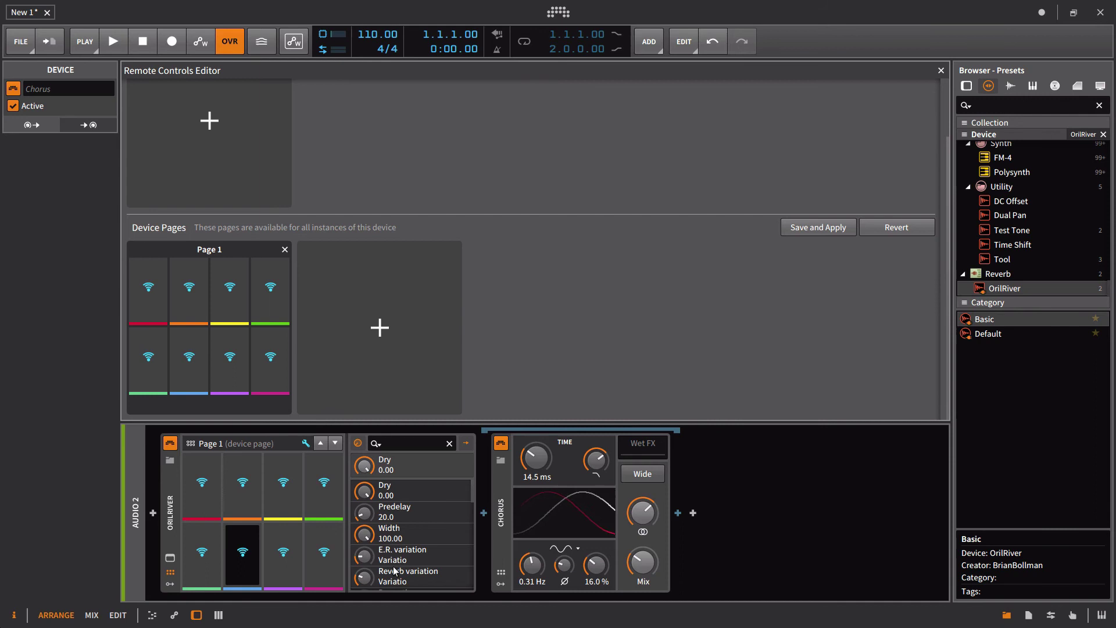
{"action": "left_click", "coordinate": [201, 485]}
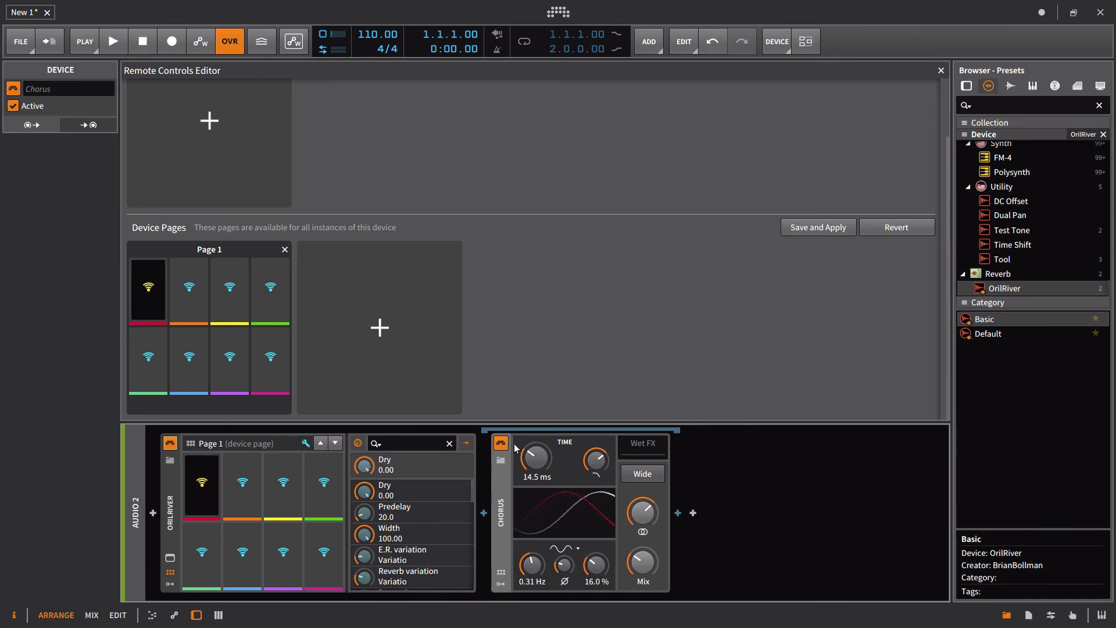
{"action": "left_click", "coordinate": [170, 557]}
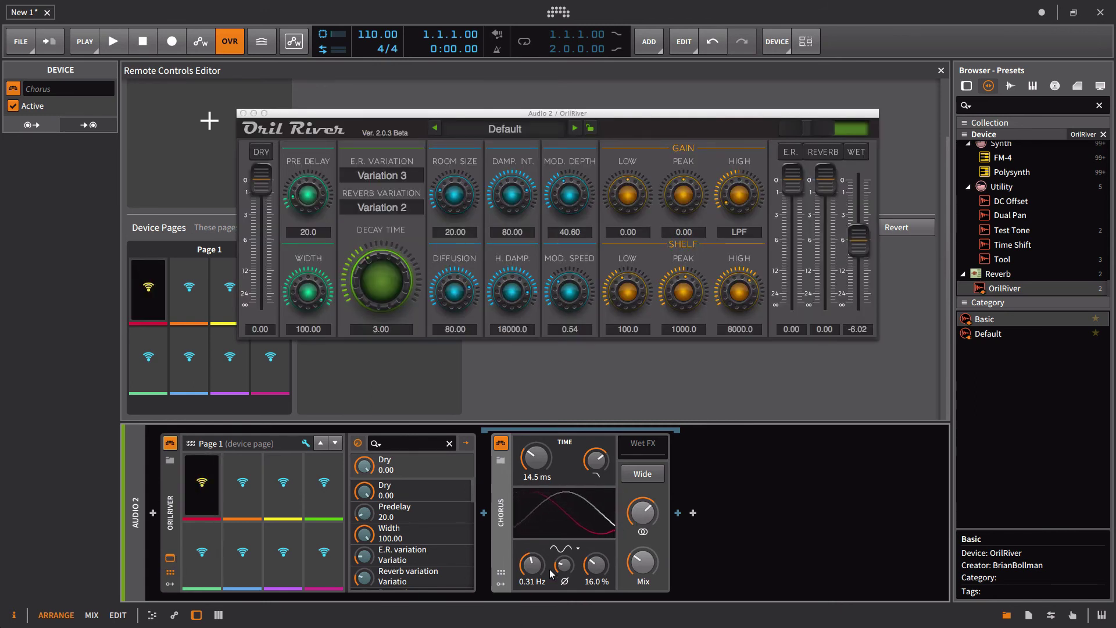
{"action": "left_click", "coordinate": [381, 256]}
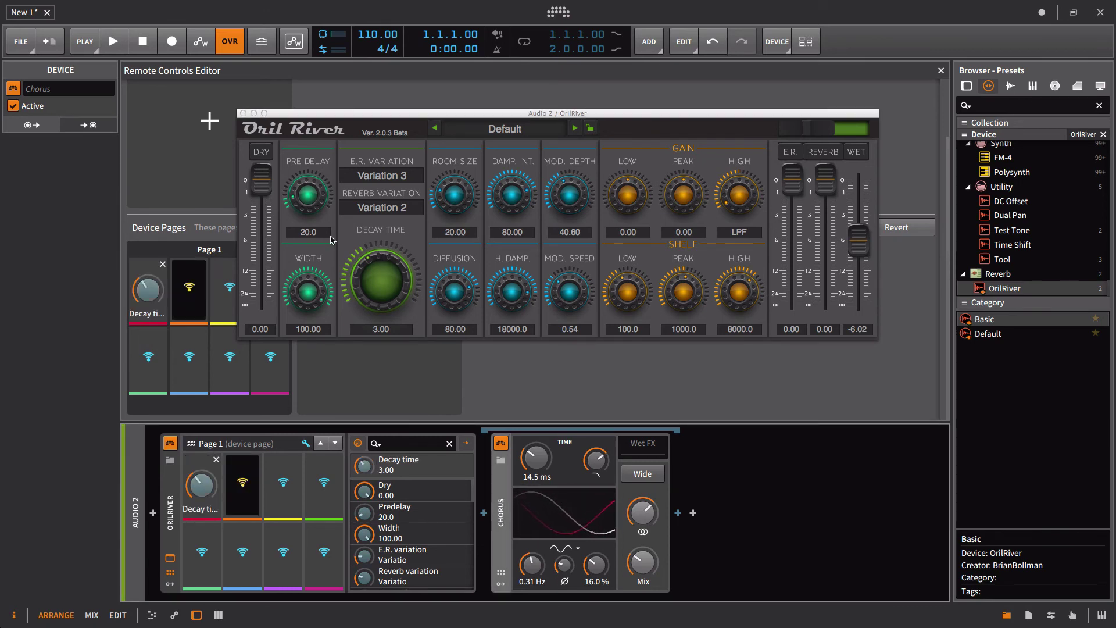
{"action": "left_click", "coordinate": [309, 195]}
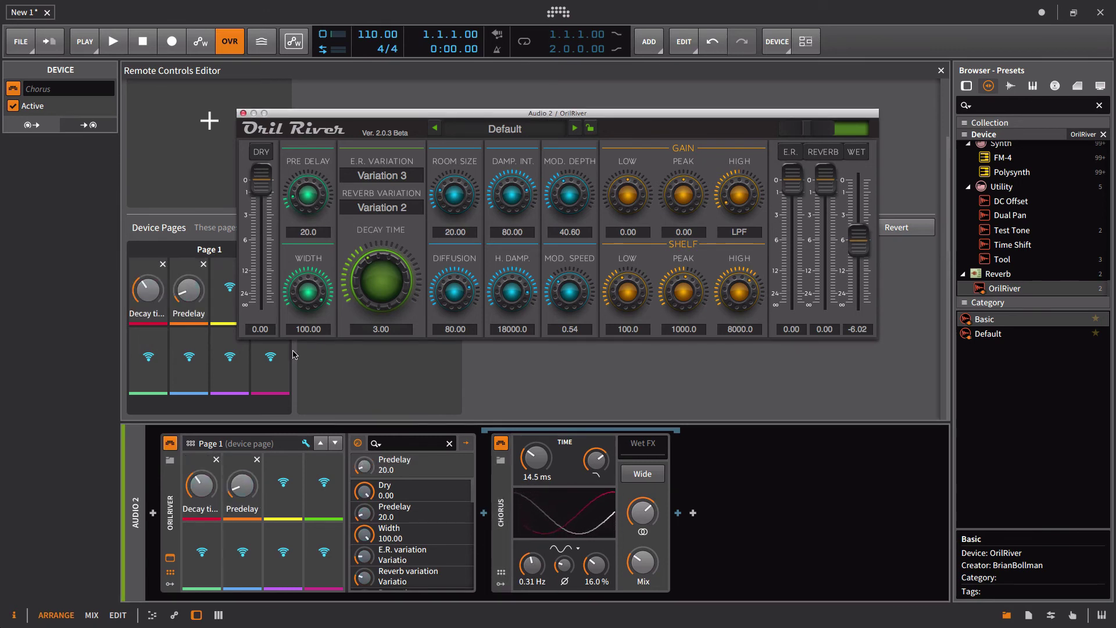
{"action": "left_click", "coordinate": [855, 253]}
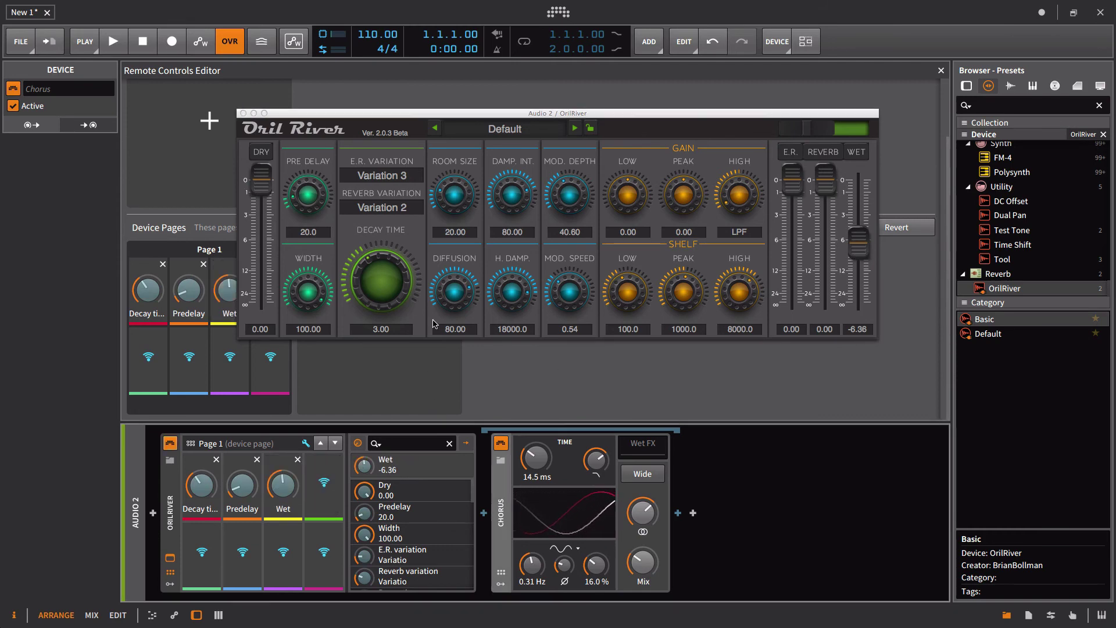
{"action": "left_click", "coordinate": [461, 293]}
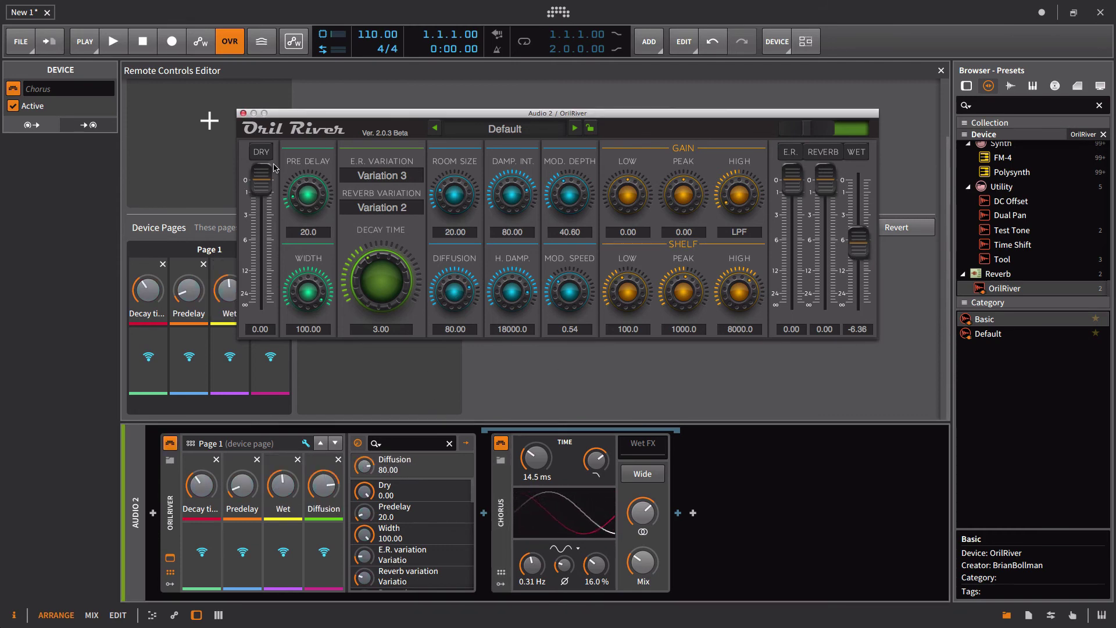
Step: Save the page for all OrilRiver instances and clear Audio 2's device chain
{"action": "left_click", "coordinate": [242, 114]}
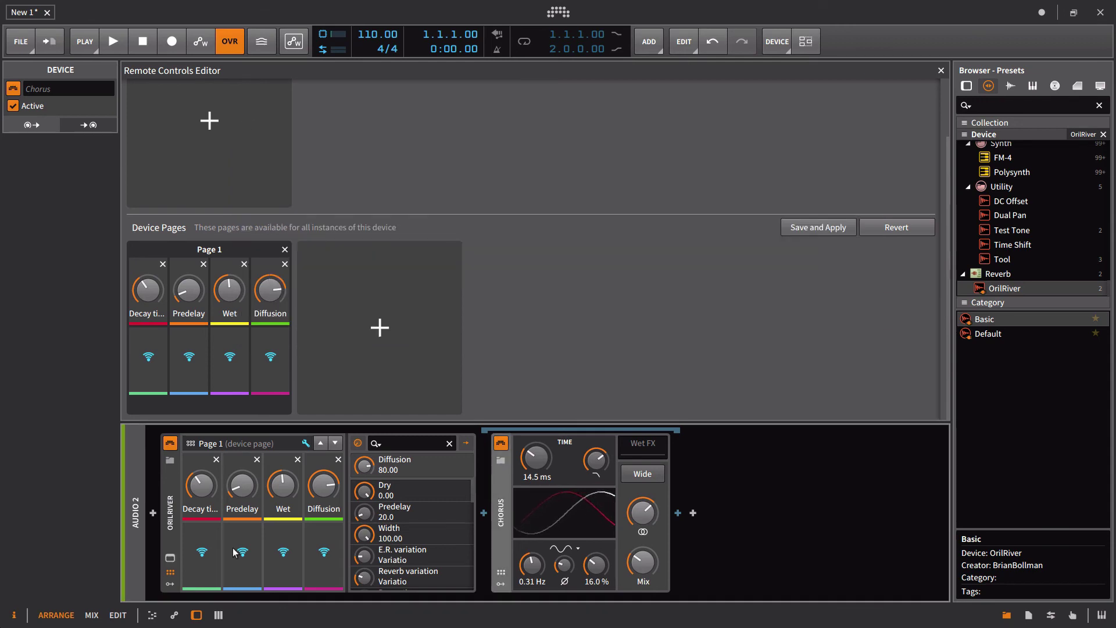
{"action": "left_click", "coordinate": [794, 230]}
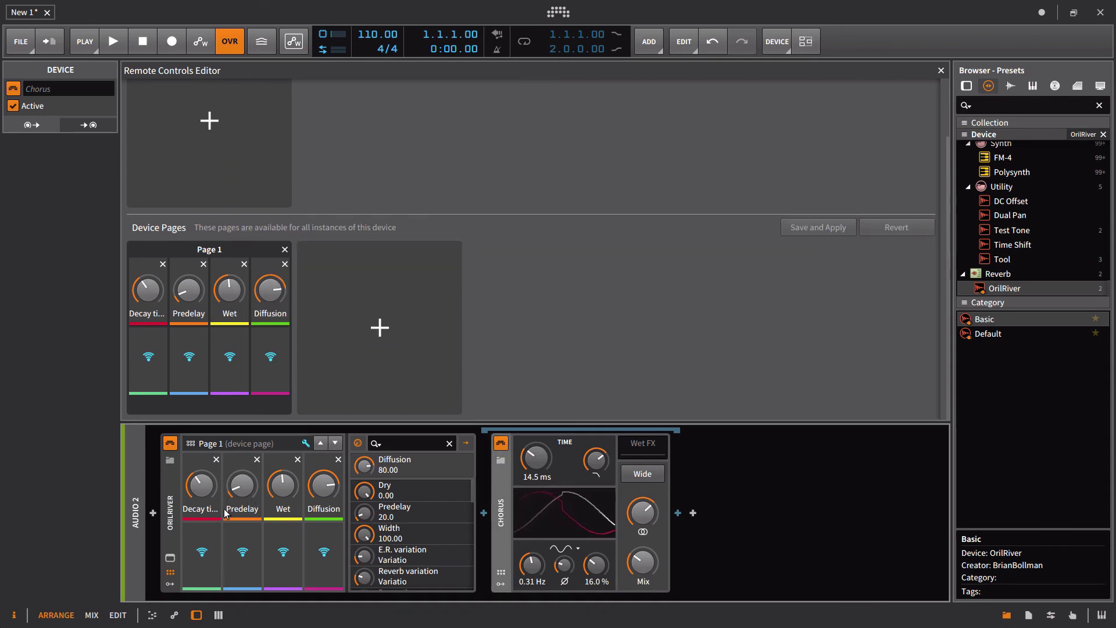
{"action": "left_click", "coordinate": [168, 499]}
{"action": "key", "text": "Delete"}
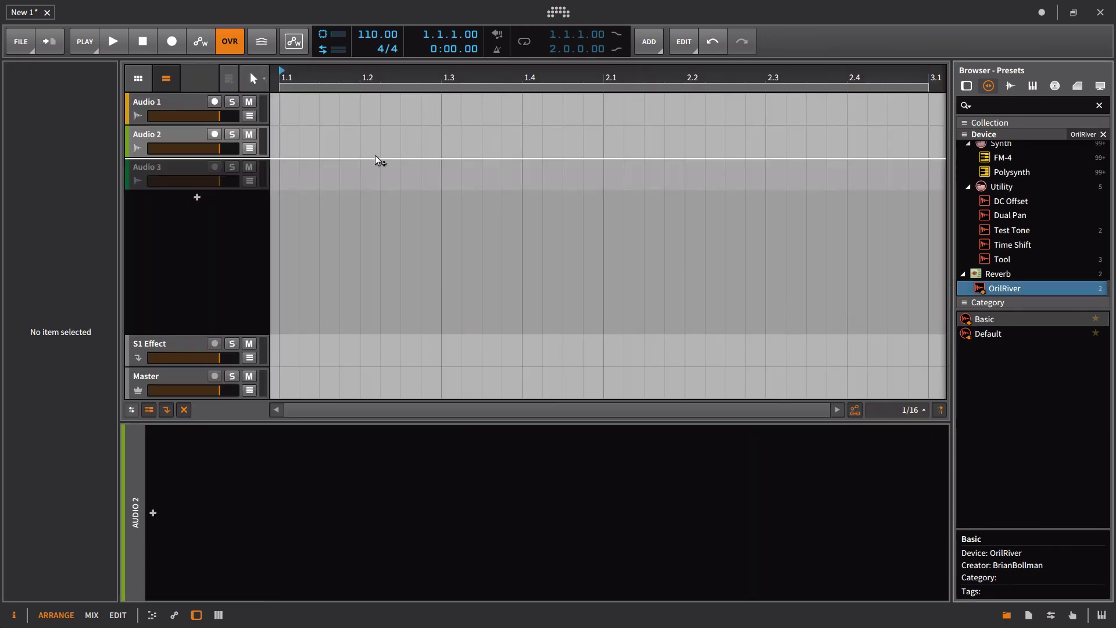
Step: Reload OrilRiver on Audio 2, set Diffusion to 59.20, and add a Chorus after it
{"action": "left_click_drag", "start_coordinate": [993, 290], "coordinate": [312, 132]}
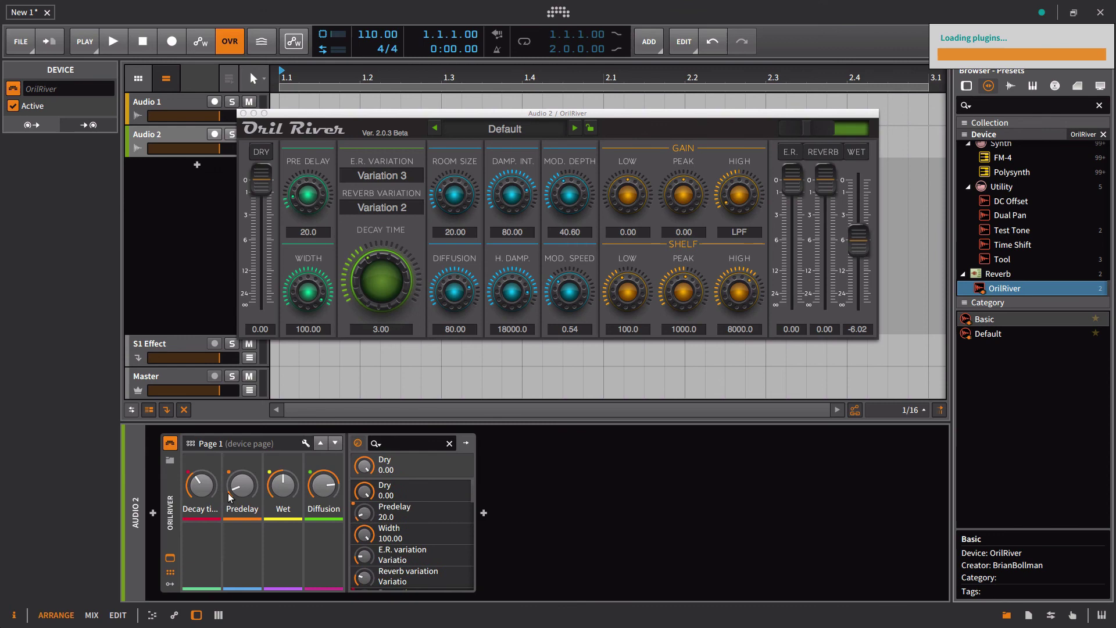
{"action": "mouse_move", "coordinate": [326, 497]}
{"action": "left_mouse_down"}
{"action": "mouse_move", "coordinate": [327, 523]}
{"action": "mouse_move", "coordinate": [426, 439]}
{"action": "left_mouse_up"}
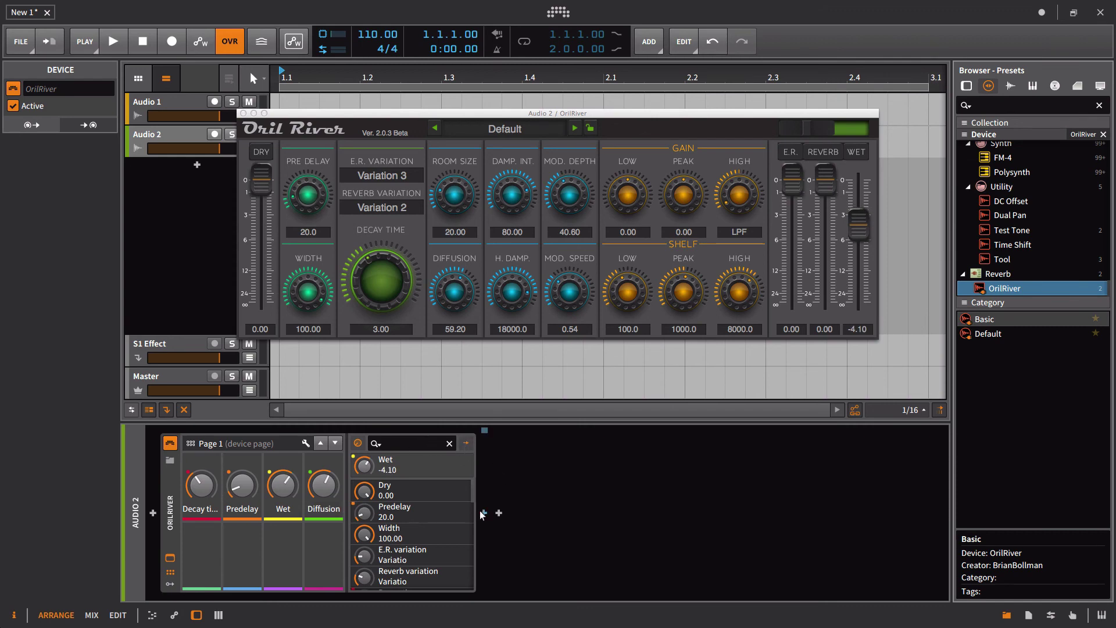
{"action": "left_click", "coordinate": [482, 514]}
{"action": "type", "text": "cc"}
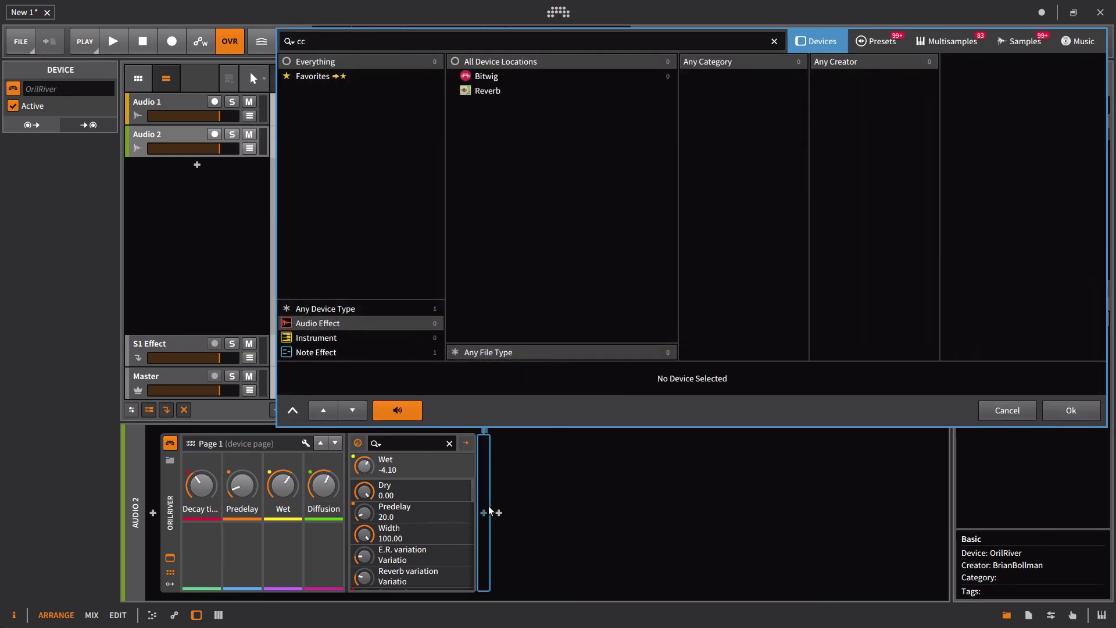
{"action": "key", "text": "BackSpace"}
{"action": "type", "text": "ho"}
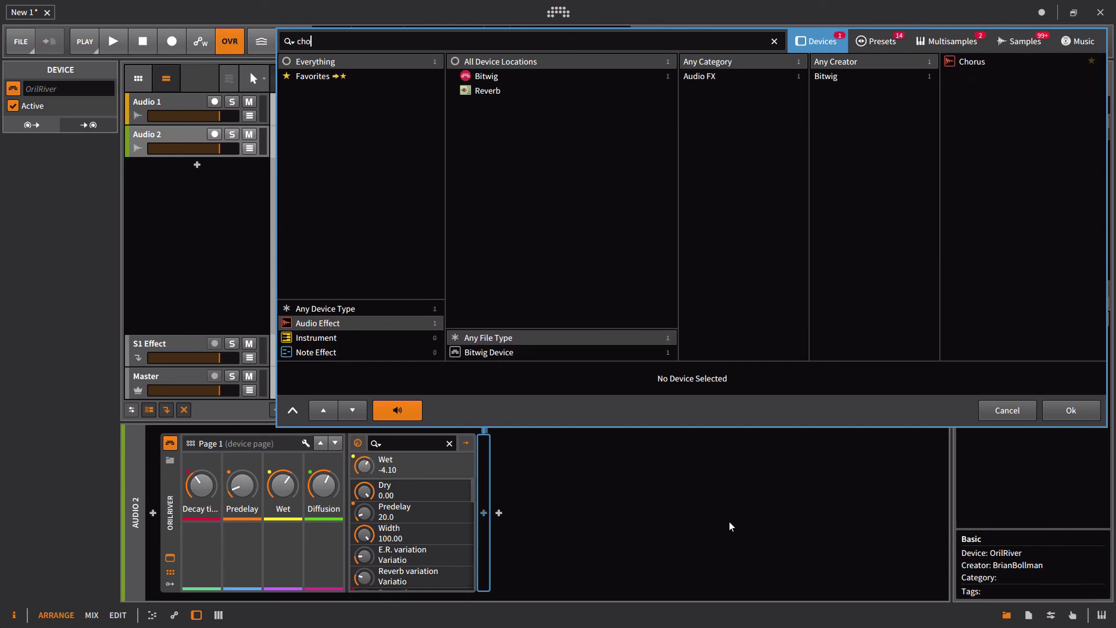
{"action": "left_click", "coordinate": [972, 70]}
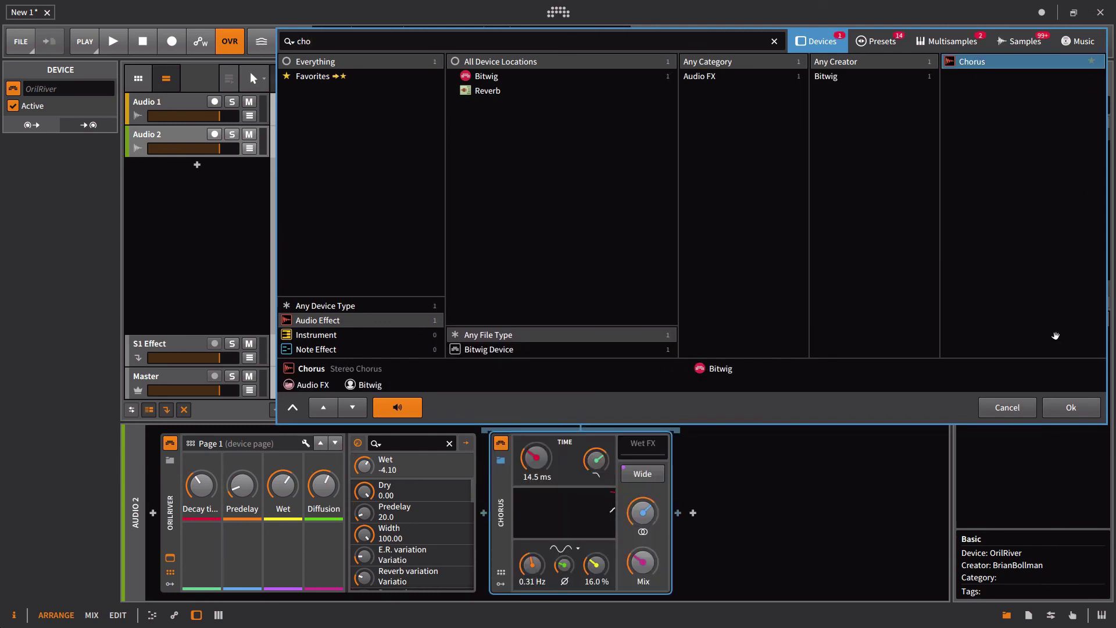
{"action": "left_click", "coordinate": [1071, 409]}
{"action": "right_click", "coordinate": [169, 522]}
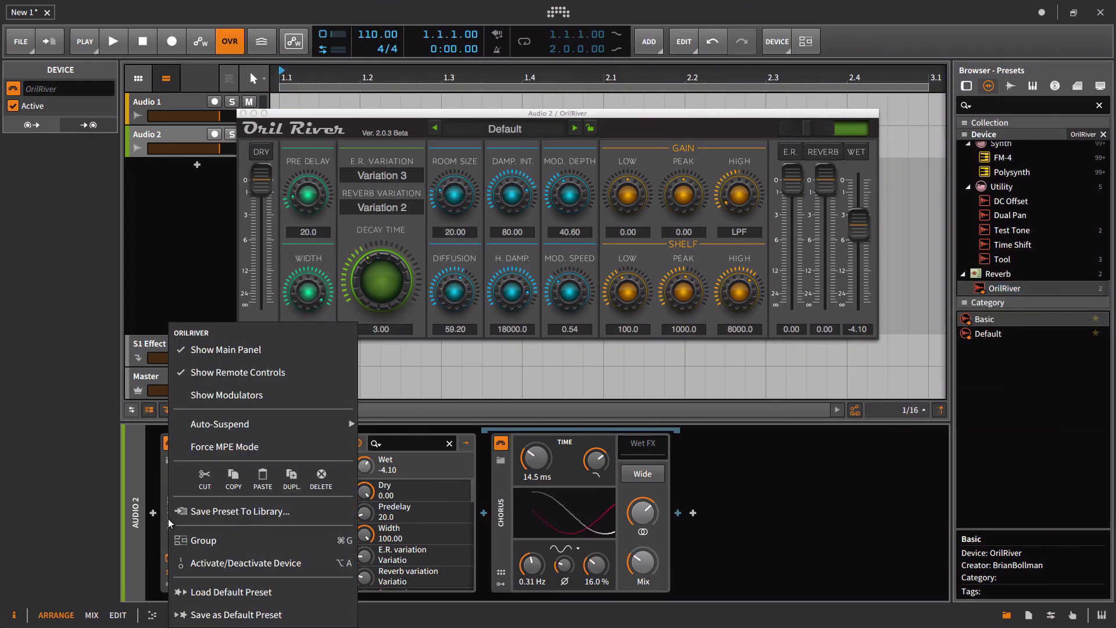
Step: Save OrilRiver's current settings as its default preset and select the Chorus
{"action": "left_click", "coordinate": [250, 615]}
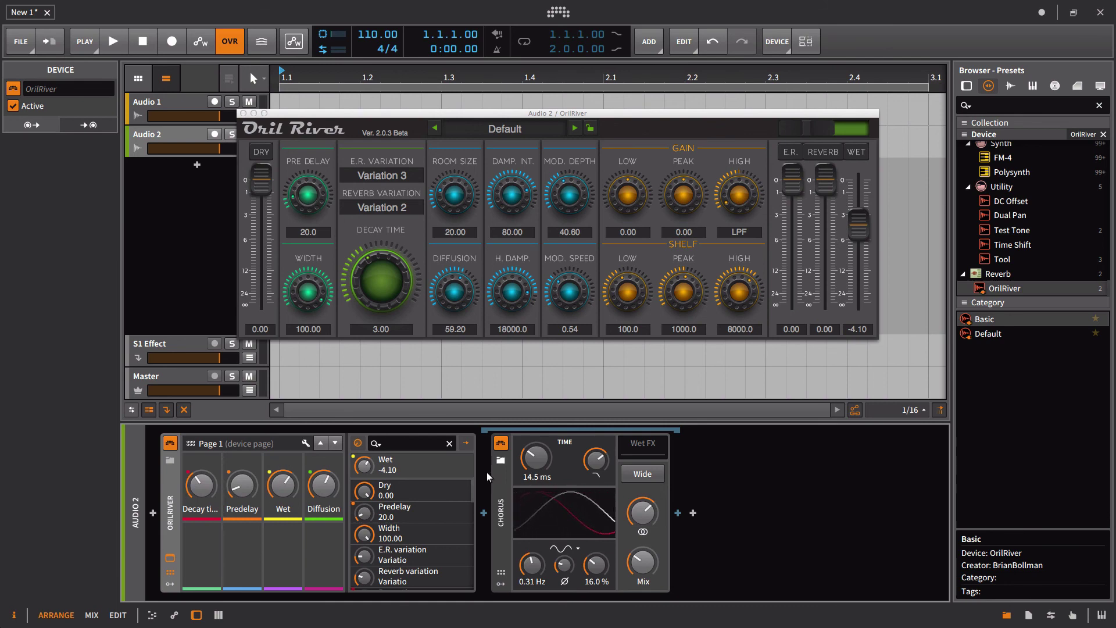
{"action": "left_click", "coordinate": [498, 490]}
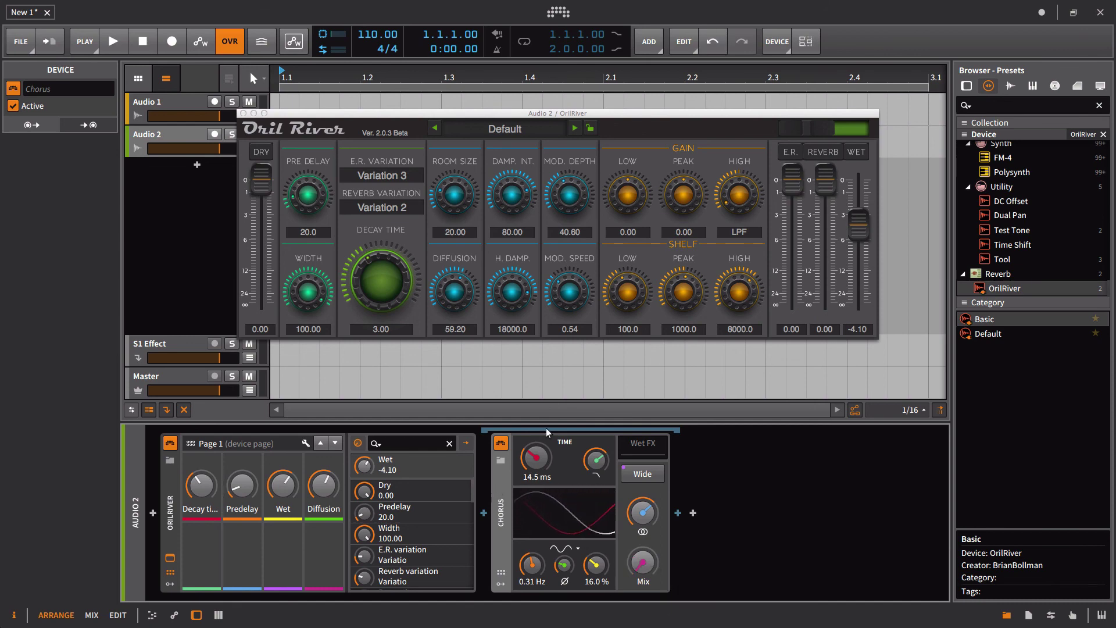
Step: Deactivate the Chorus from its device menu, keeping OrilRiver's post-FX chain visible
{"action": "left_click", "coordinate": [501, 443]}
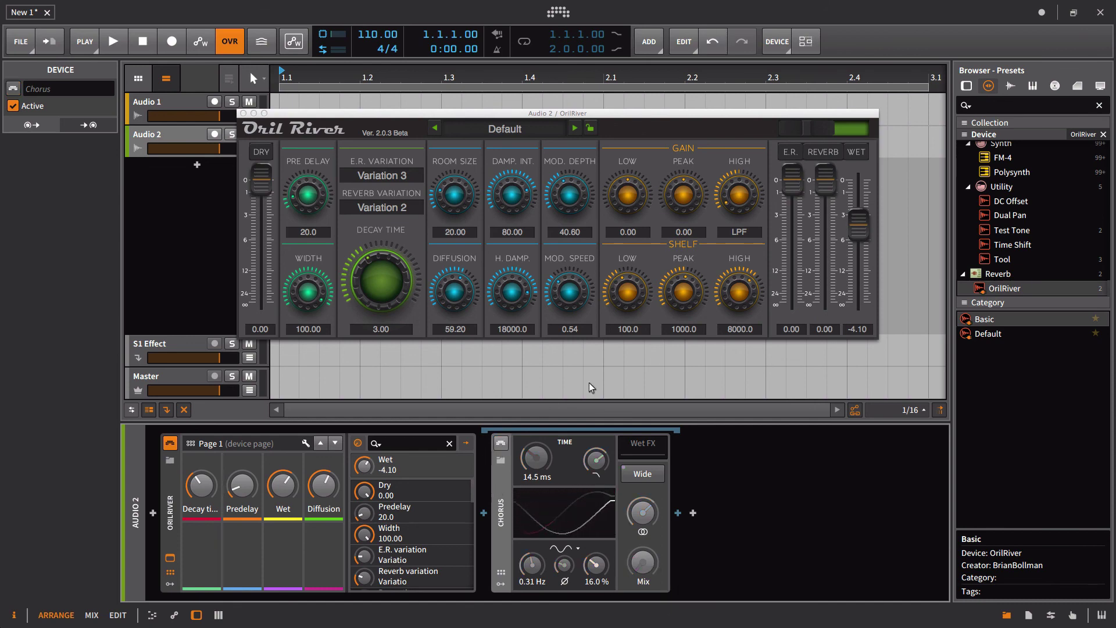
{"action": "left_click", "coordinate": [485, 513]}
{"action": "right_click", "coordinate": [500, 501]}
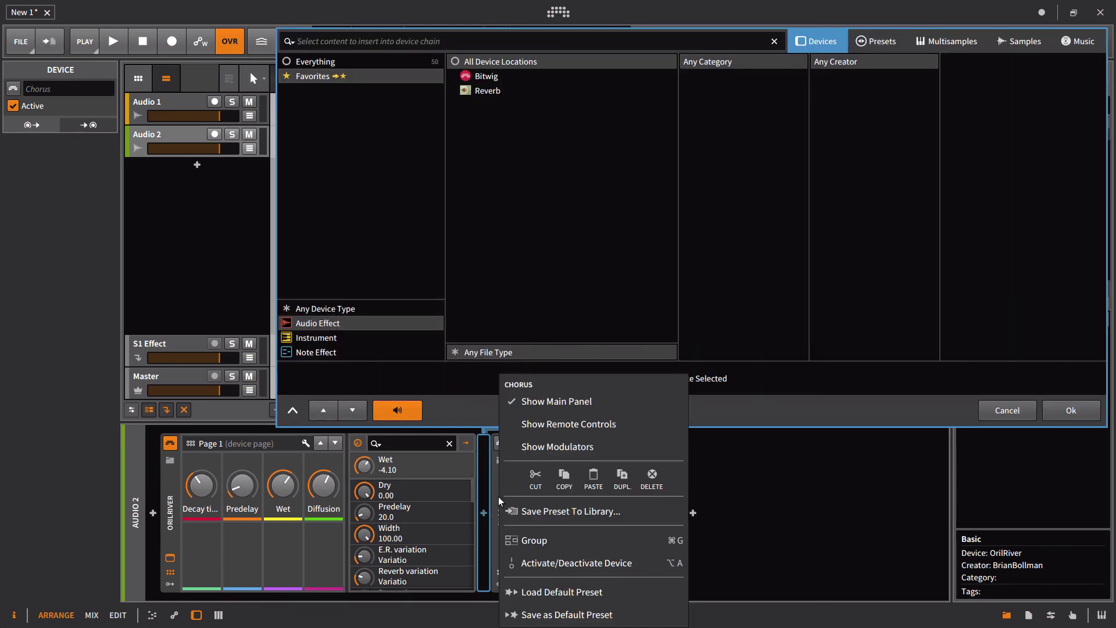
{"action": "left_click", "coordinate": [567, 562]}
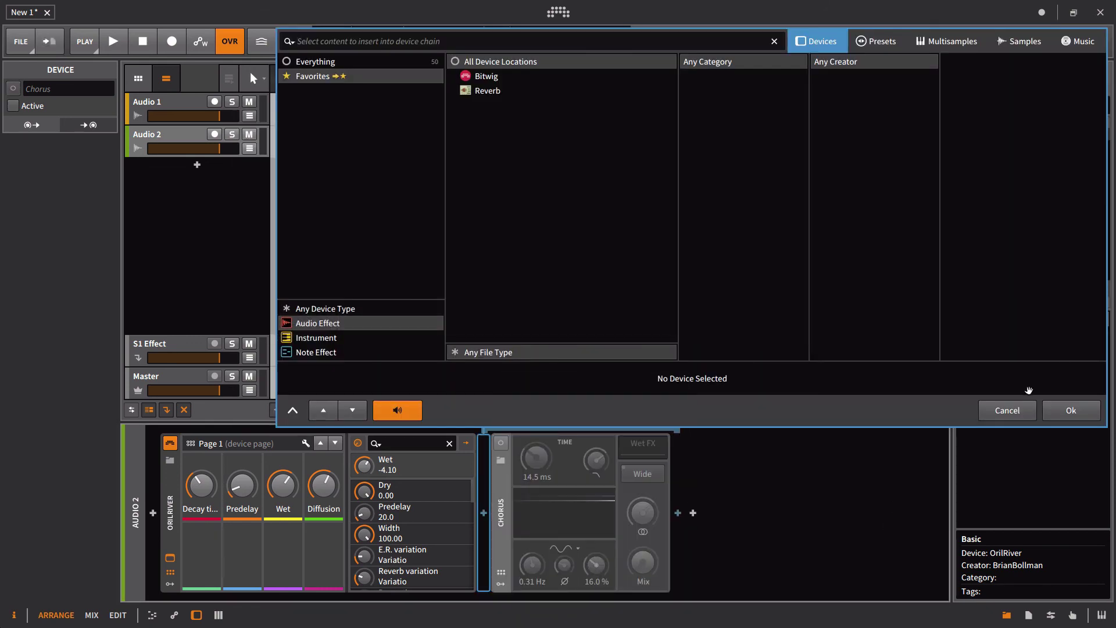
{"action": "left_click", "coordinate": [1017, 412]}
{"action": "key", "text": "Delete"}
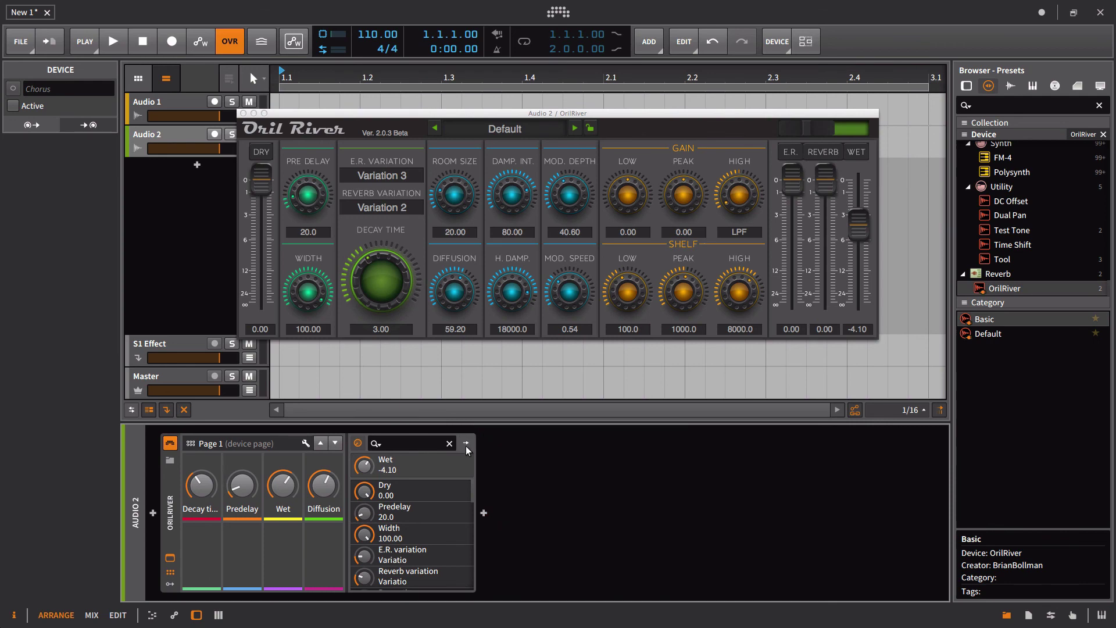
{"action": "key", "text": "ctrl+z"}
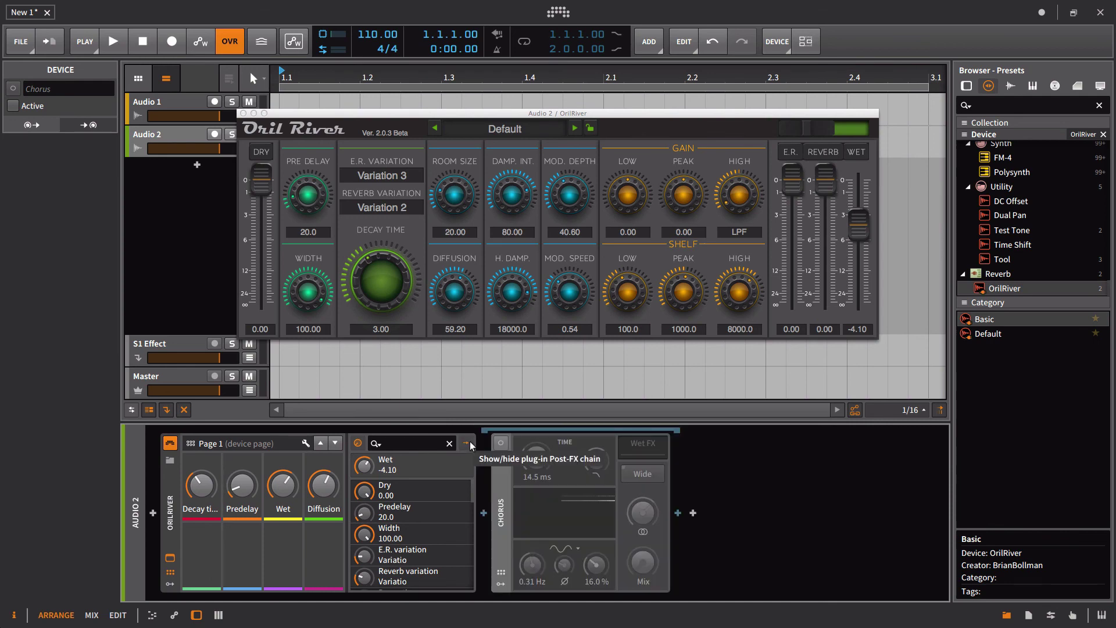